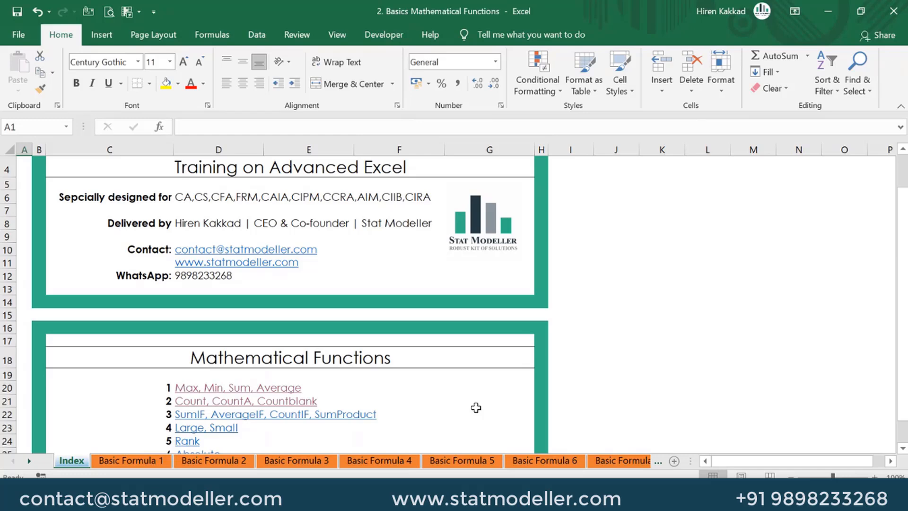
Open the SumIF, AverageIF, CountIF, SumProduct sheet from the index and review the order table's date, units and unit cost columns.
left_click(206, 415)
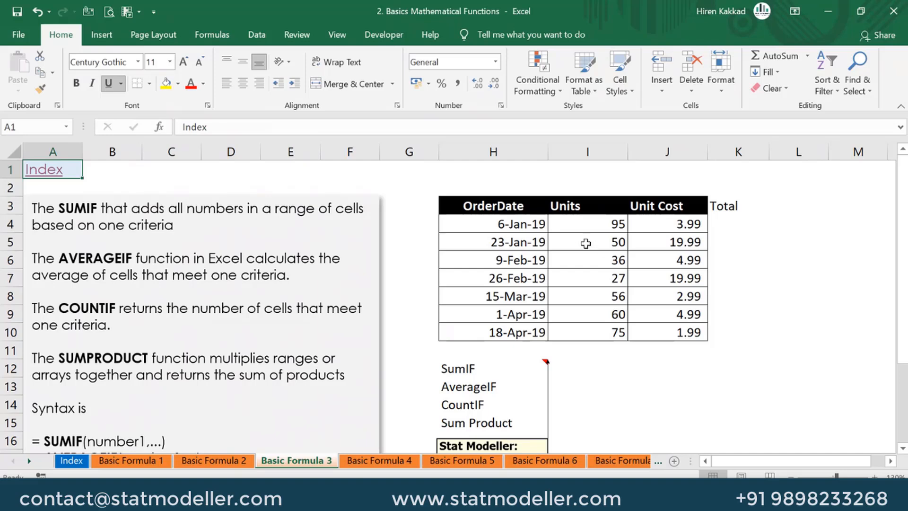
left_click(501, 205)
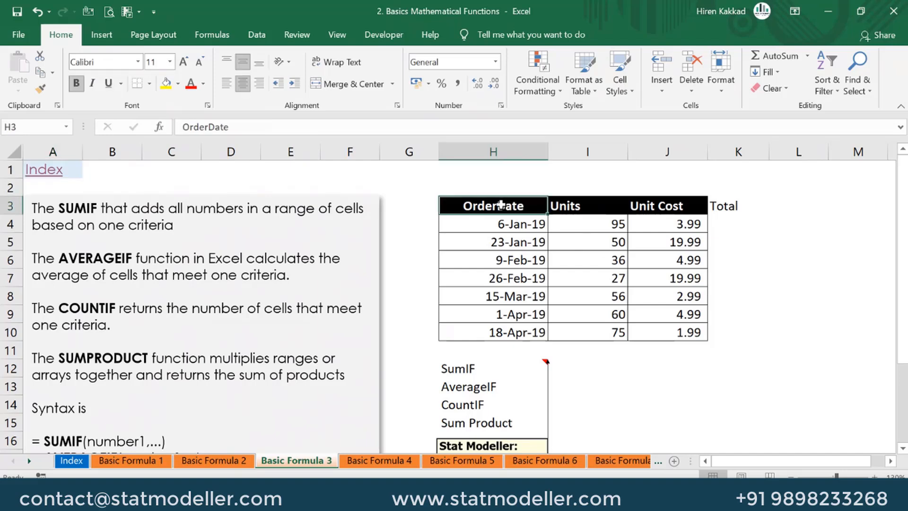
left_click(606, 203)
left_click(673, 206)
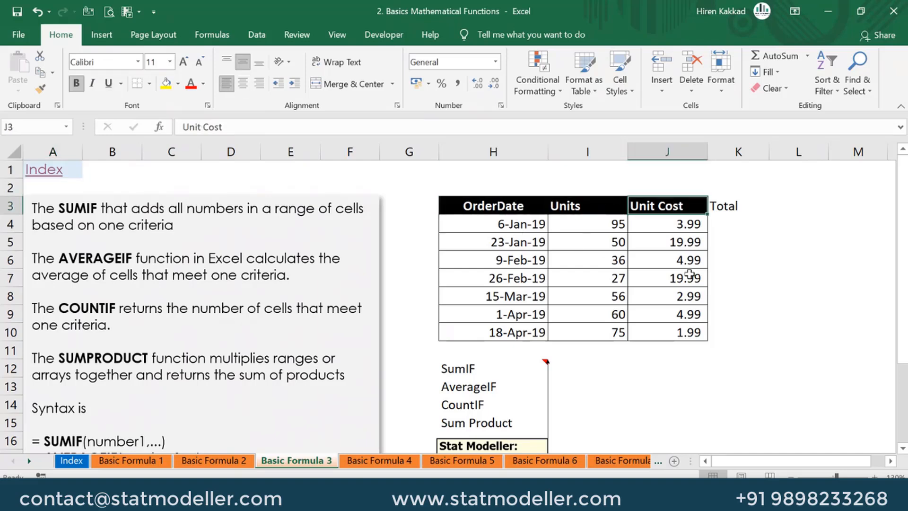
left_click(580, 225)
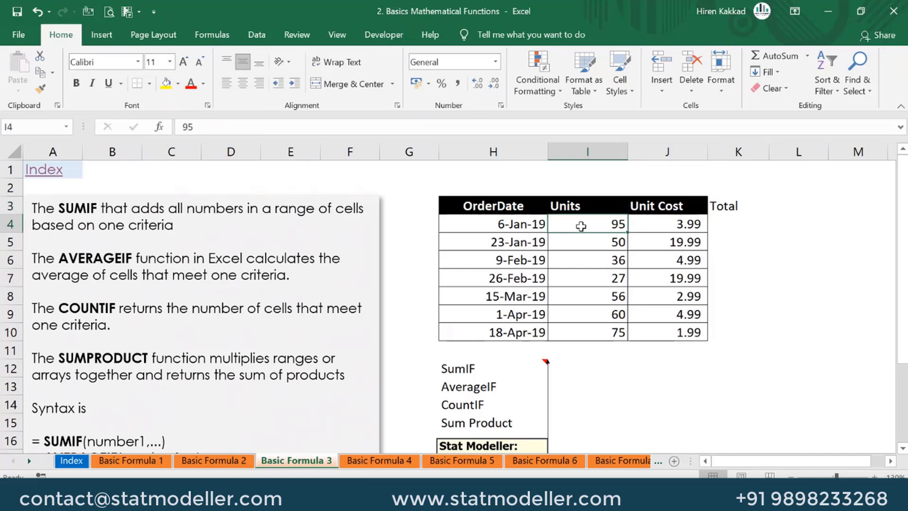
left_click(665, 226)
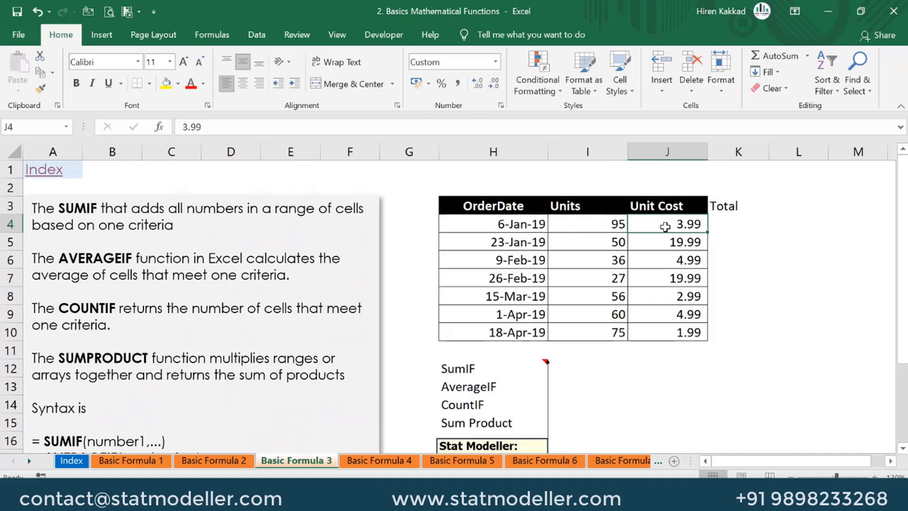
Calculate the 6-Jan-19 total in cell K4 by multiplying units by unit cost with =I4*J4.
left_click(737, 220)
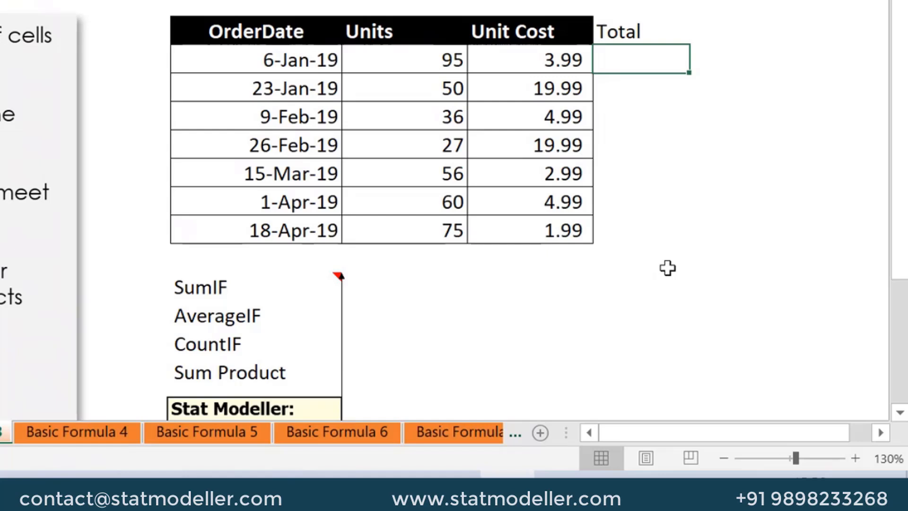
type("=")
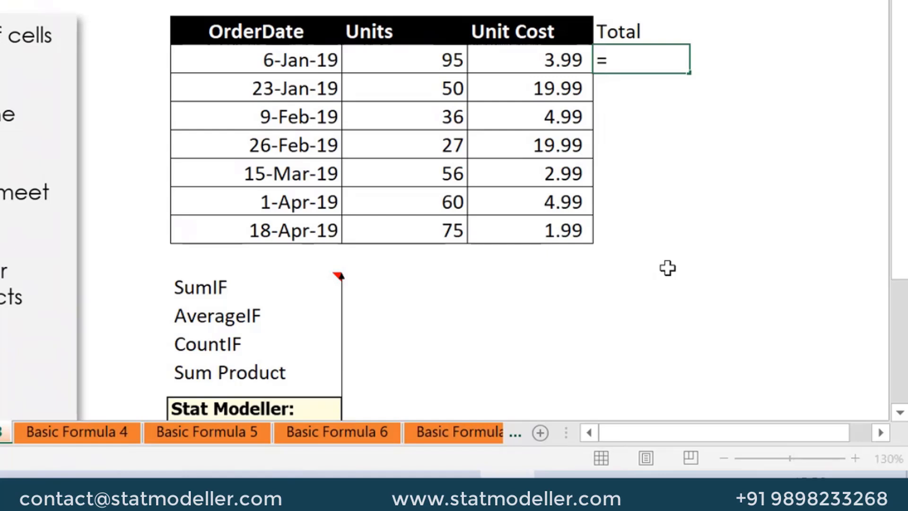
key("Left")
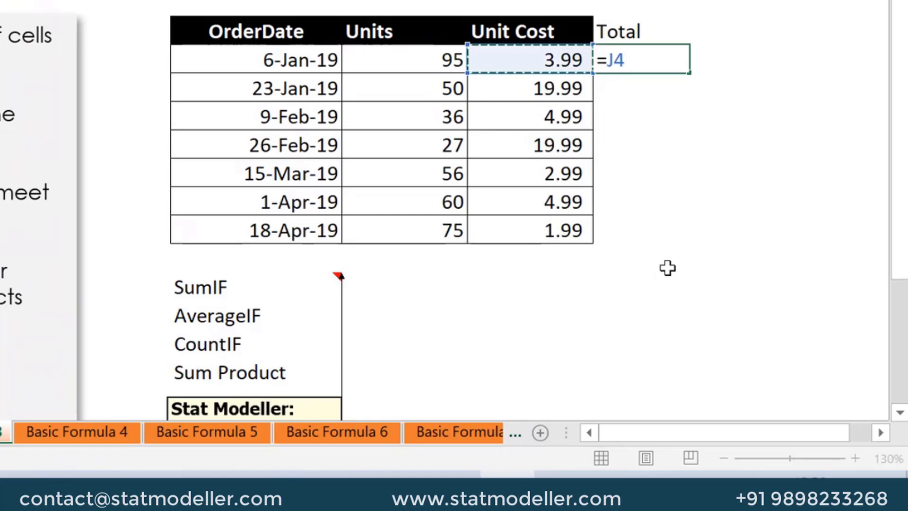
key("Left")
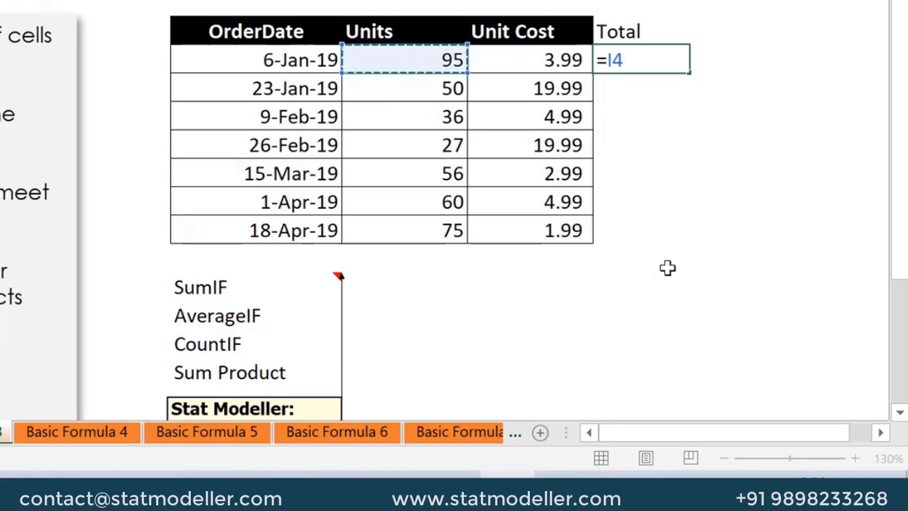
type("*")
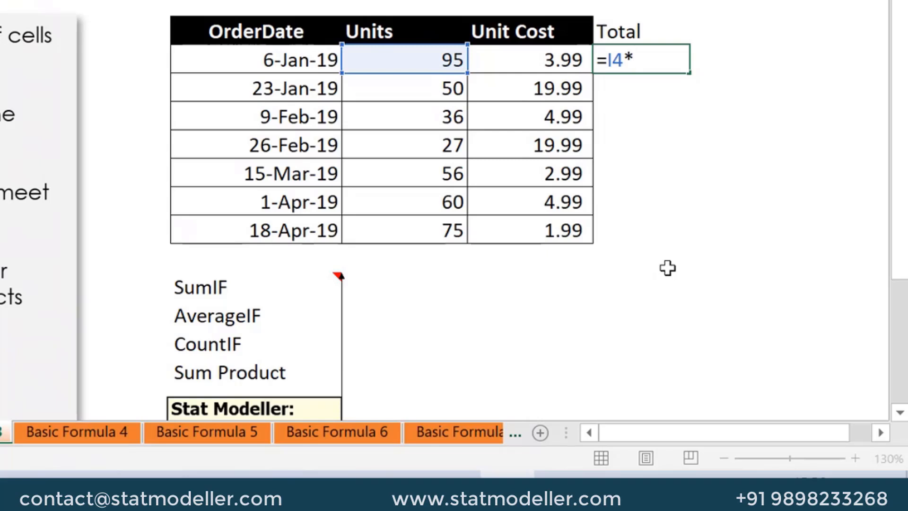
key("Left")
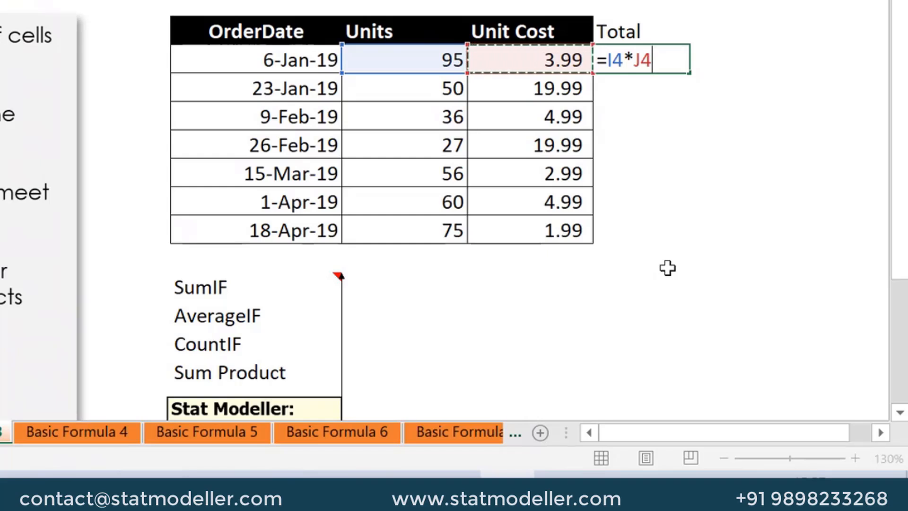
key("Return")
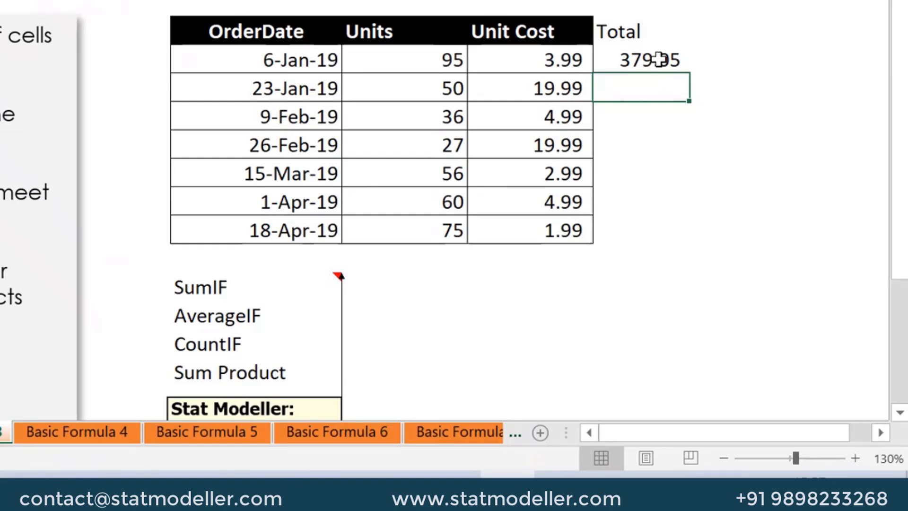
Enter =I5*J5 as the 23-Jan-19 total in K5 and clear that cell again.
type("=")
key("Left")
key("Left")
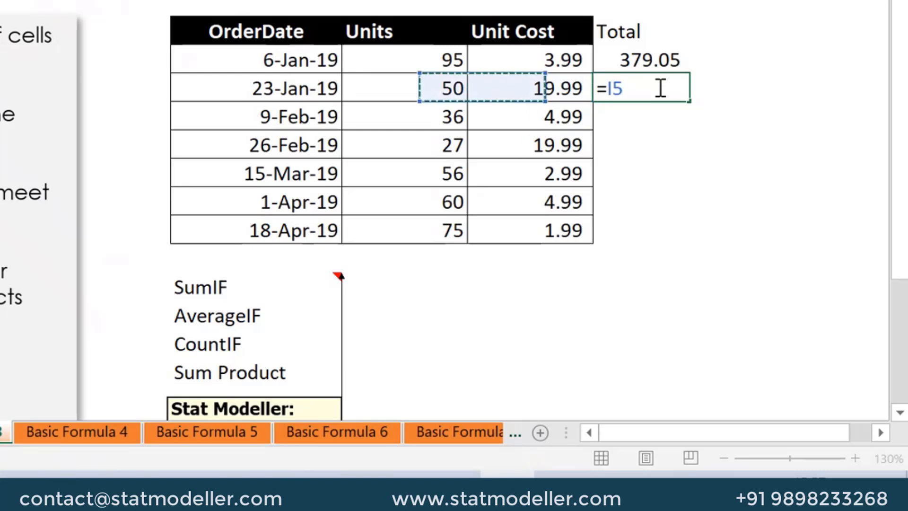
type("*")
key("Left")
key("Return")
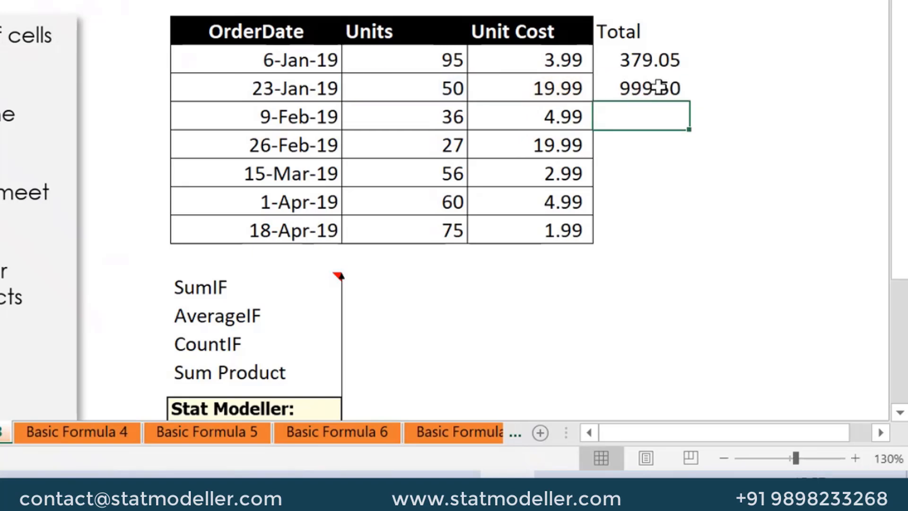
left_click(659, 88)
key("Delete")
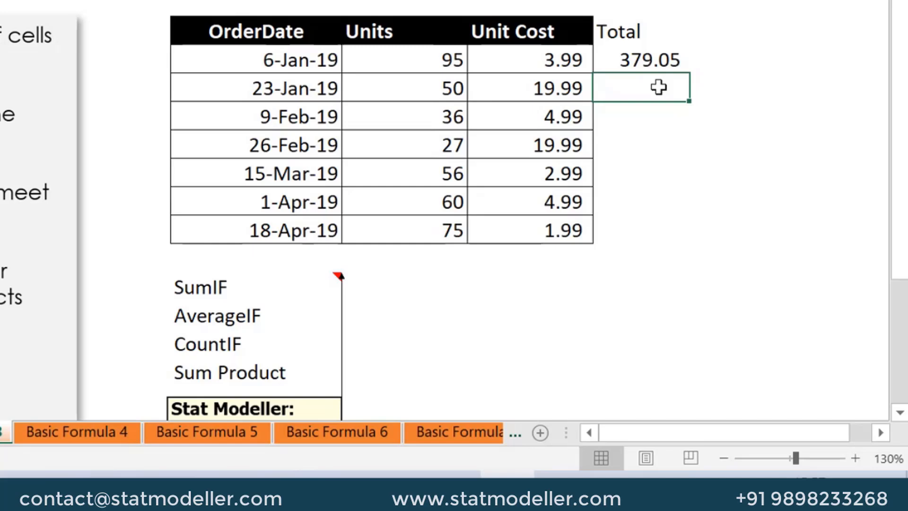
Fill the total formula from K4 down through K10 with the fill handle.
left_click(655, 54)
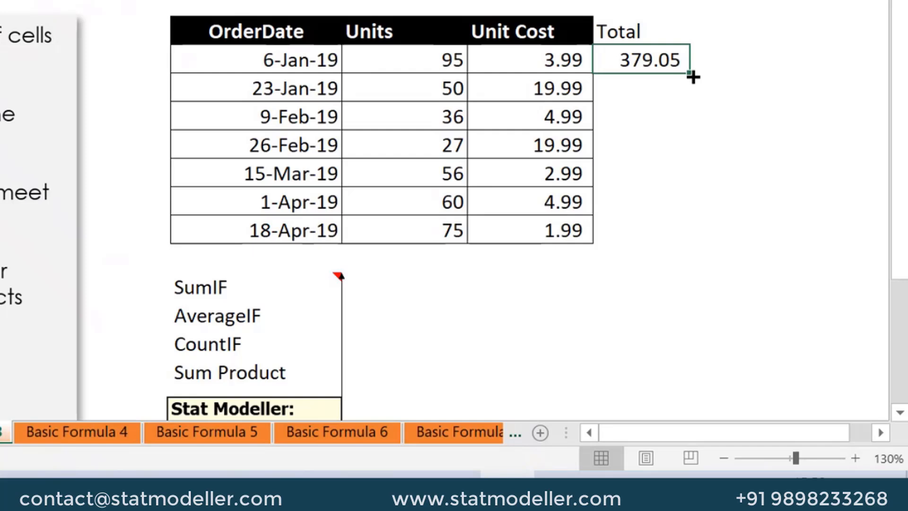
left_click_drag(692, 77, 714, 253)
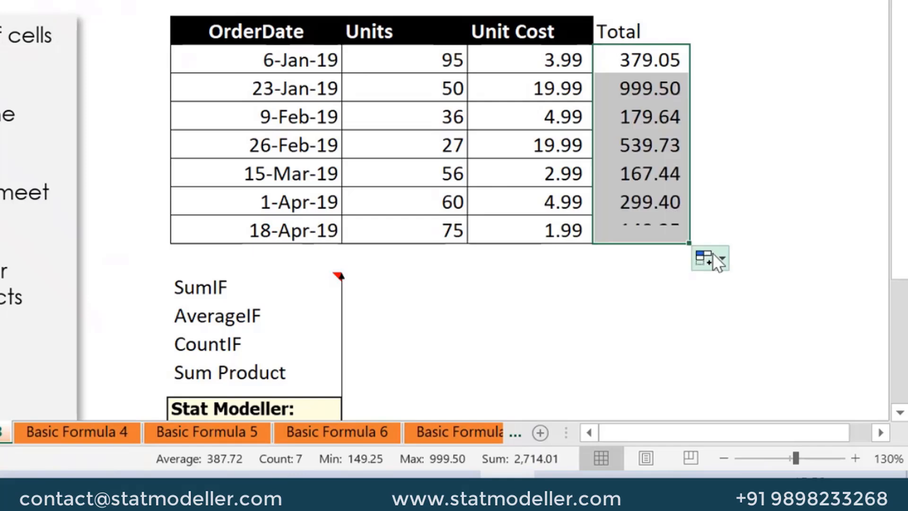
Inspect the copied total formulas in K5 through K10 one by one to check their cell references.
left_click(660, 88)
double_click(661, 88)
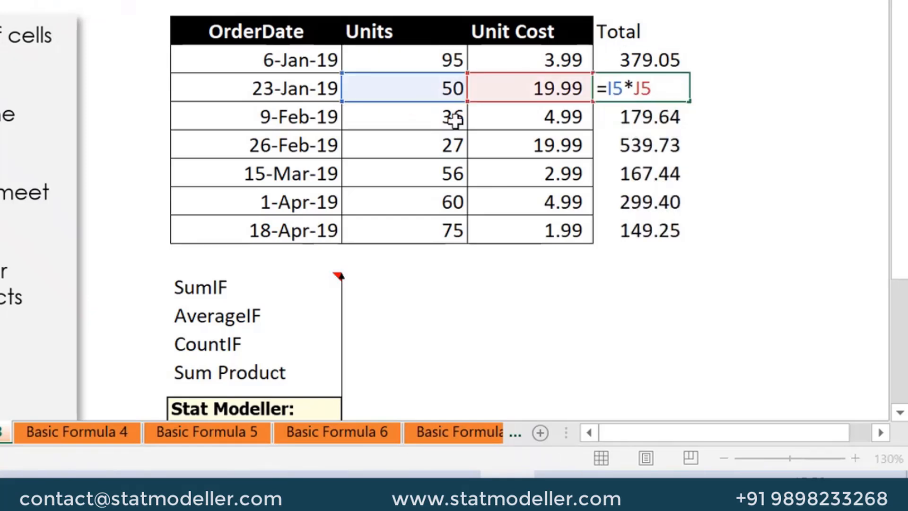
key("Return")
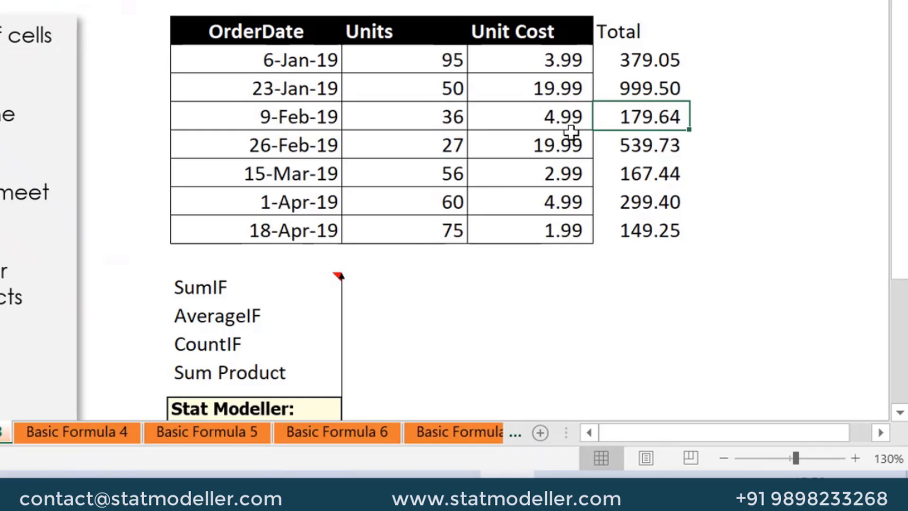
key("F2")
key("Return")
key("F2")
key("Return")
key("F2")
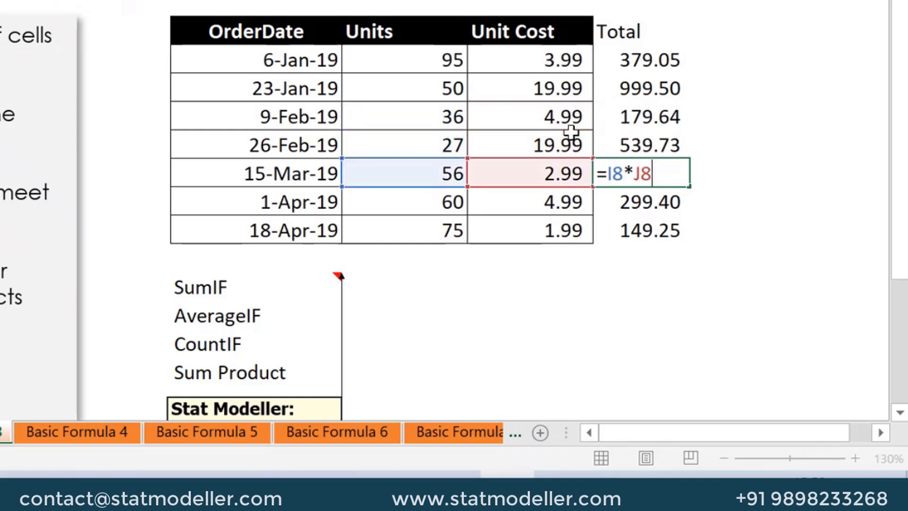
key("Return")
key("F2")
key("Return")
key("F2")
key("Return")
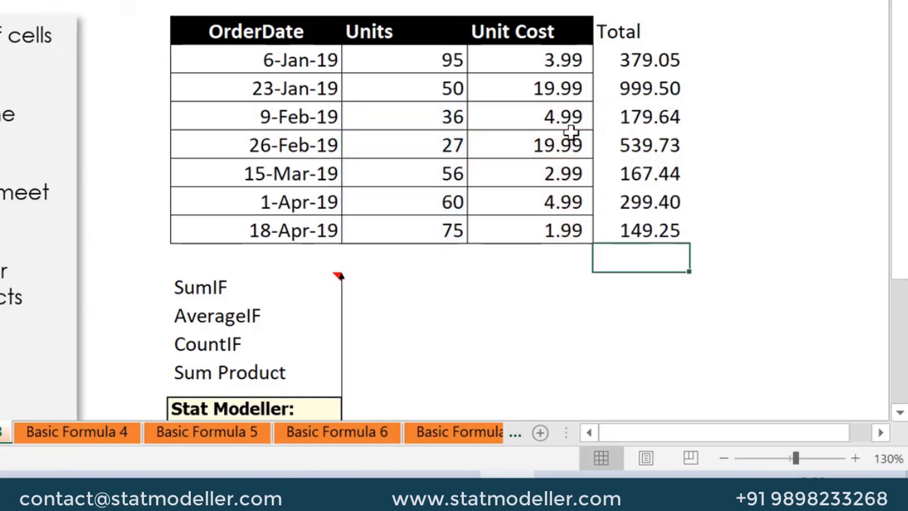
Return to the first total in K4 and undo the fill of the Total column.
key("Up")
key("Up")
key("Up")
key("Up")
key("Up")
key("Up")
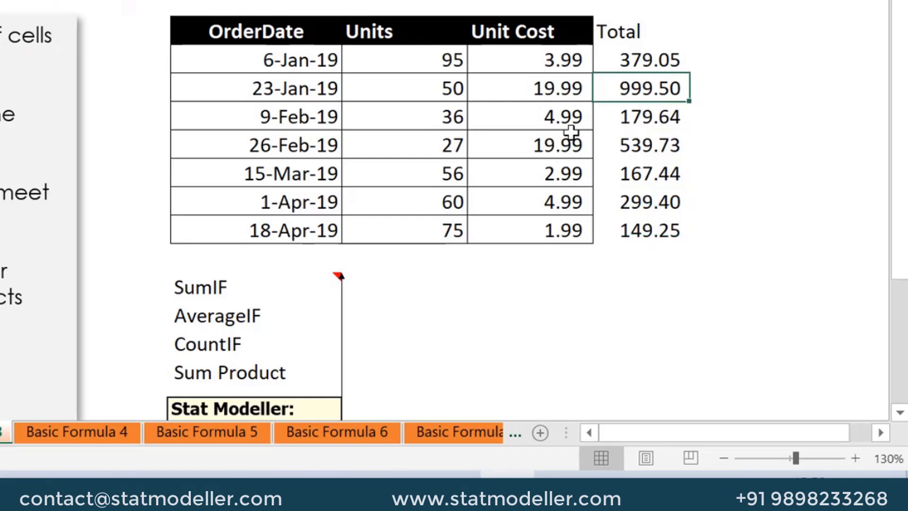
key("ctrl+shift+Down")
key("F2")
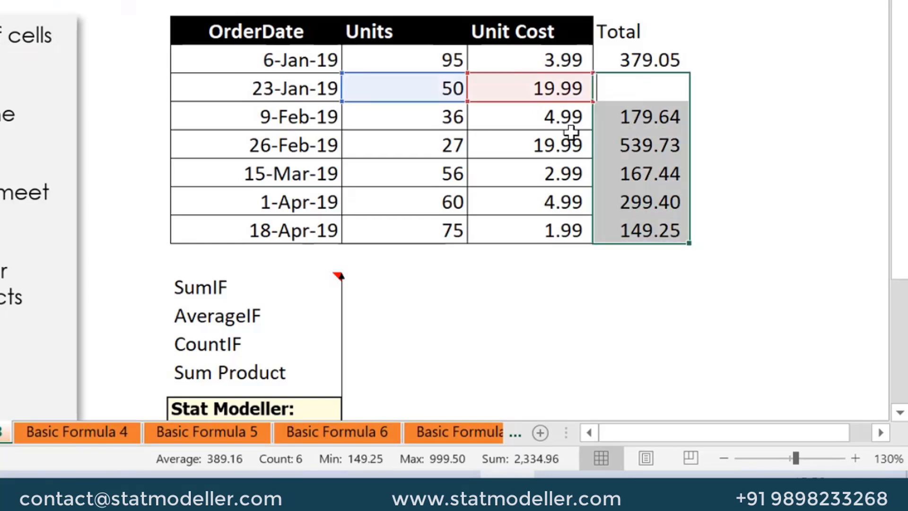
key("Escape")
key("Up")
key("ctrl+z")
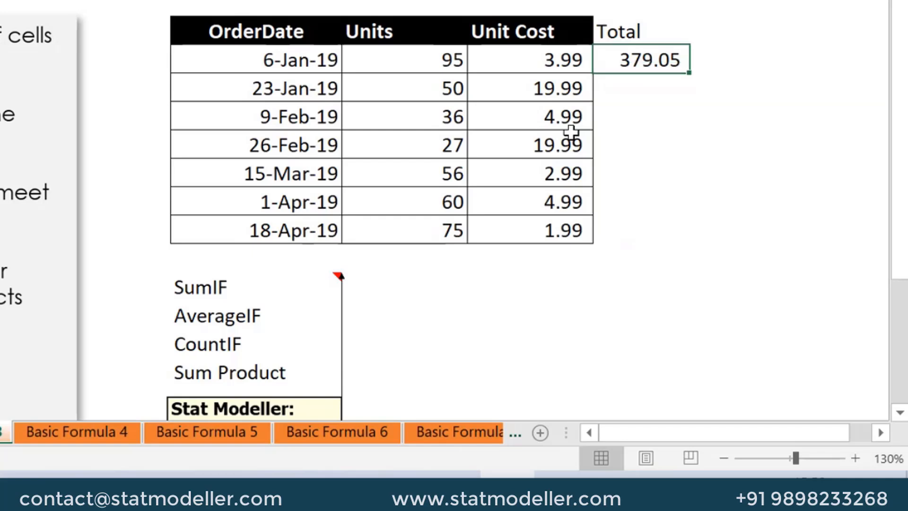
Copy the total formula in K4 and paste it into K5:K10.
key("ctrl+c")
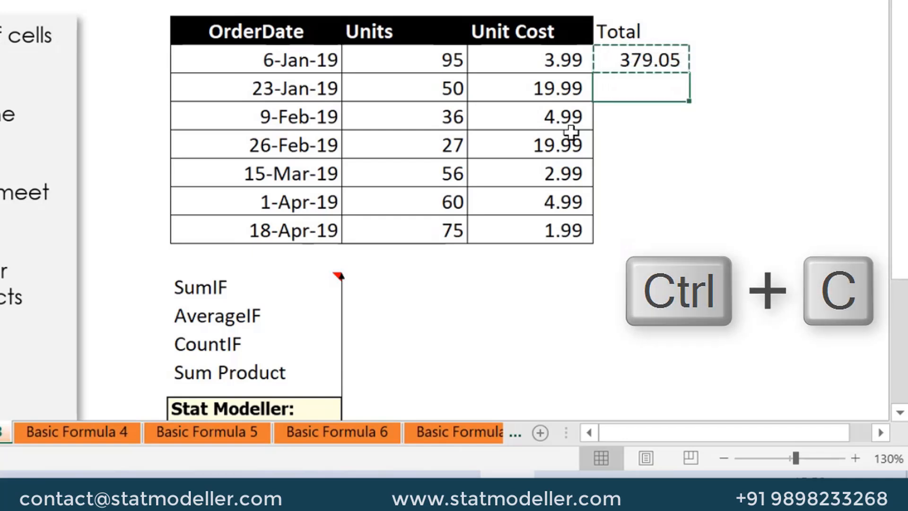
key("Down")
key("shift+Down")
key("shift+Down")
key("shift+Down")
key("shift+Down")
key("shift+Down")
key("shift+Down")
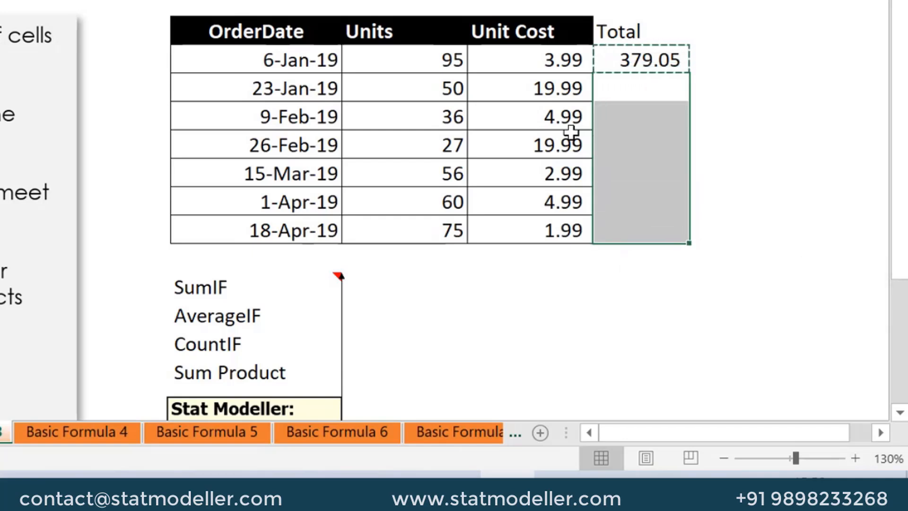
key("ctrl+v")
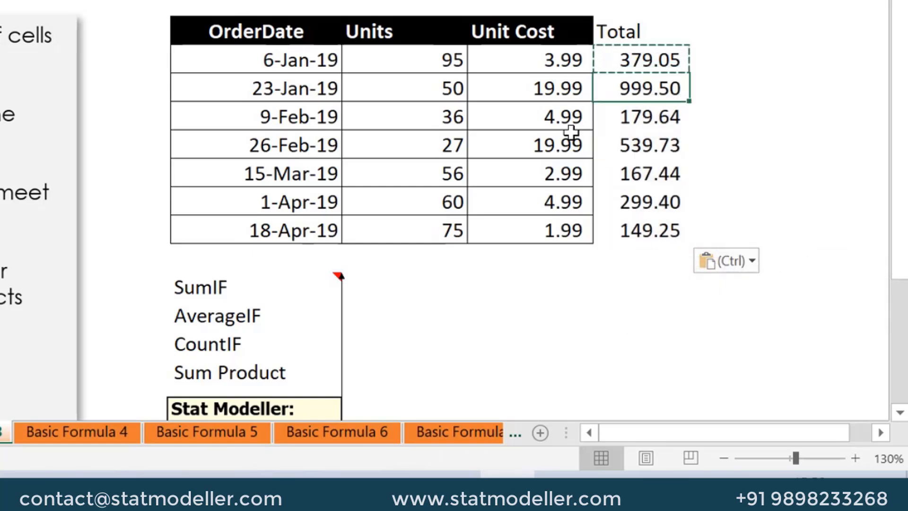
Clear the pasted totals from K5:K10, keeping only the formula in K4.
key("Down")
key("Up")
key("ctrl+shift+Down")
key("Delete")
key("Up")
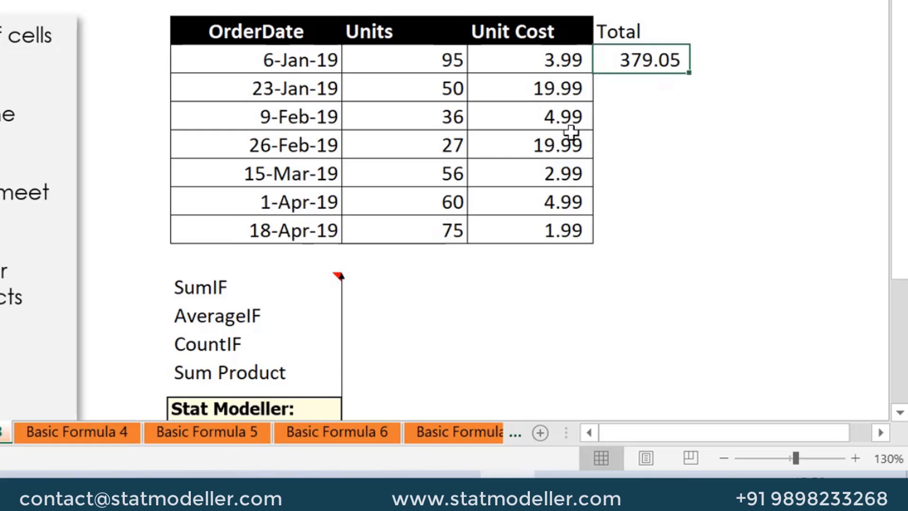
Select K4:K10 and apply Fill Down to copy the first total formula to the remaining order rows.
key("shift+Down")
key("shift+Down")
key("shift+Down")
key("shift+Down")
key("shift+Down")
key("shift+Down")
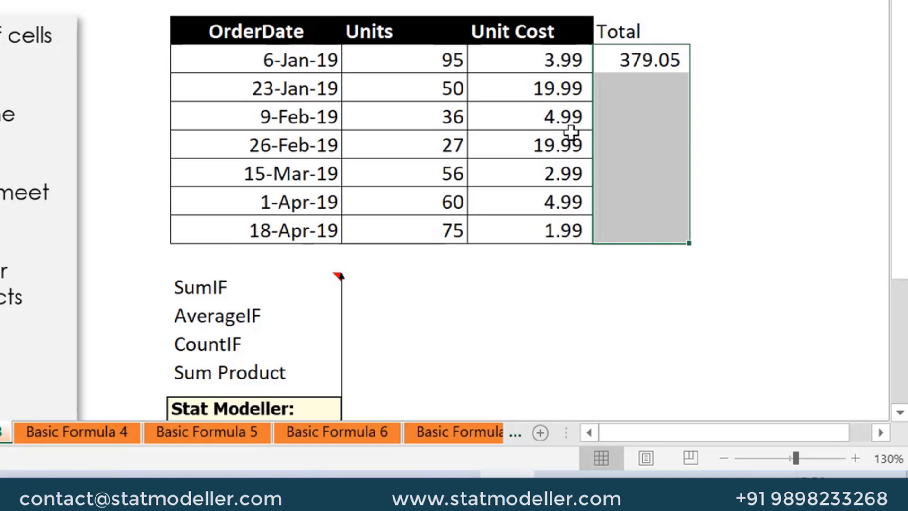
key("ctrl+d")
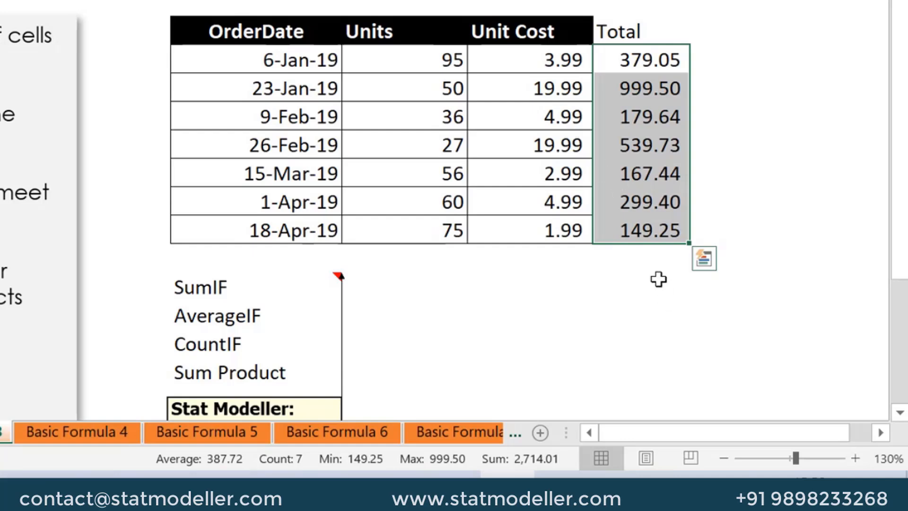
Sum the Total column in K11, directly below the last order total, with =SUM(K3:K10).
left_click(659, 258)
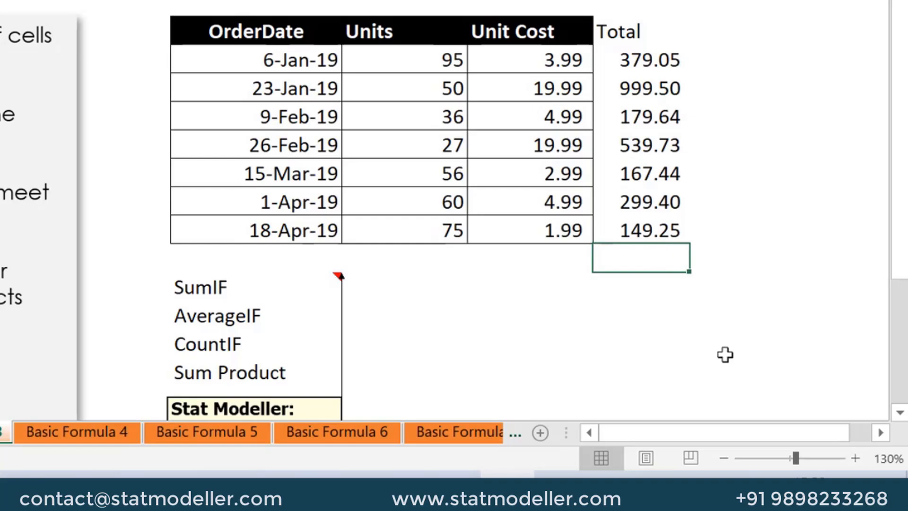
type("=su")
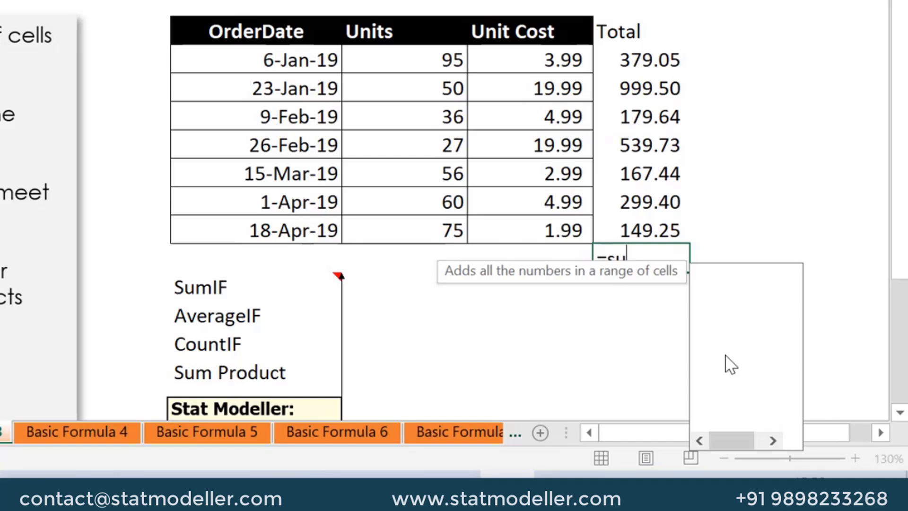
key("Tab")
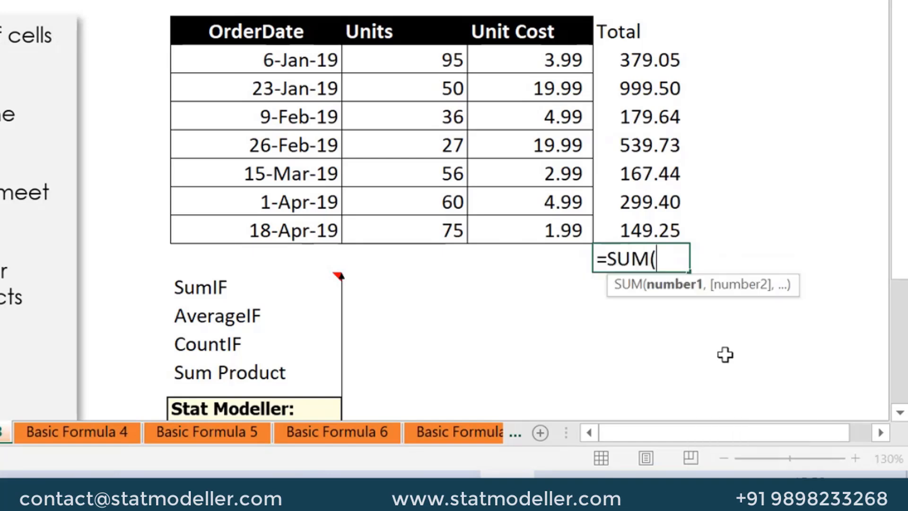
key("Up")
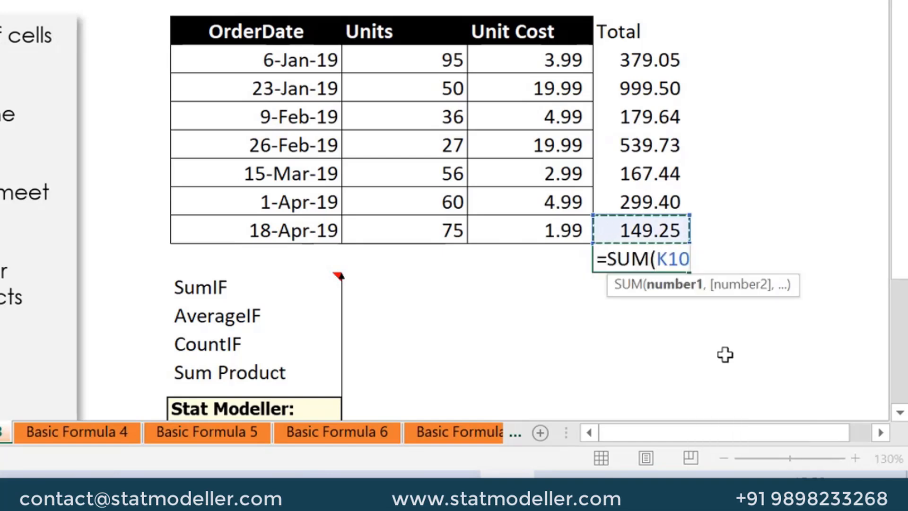
key("ctrl+shift+Up")
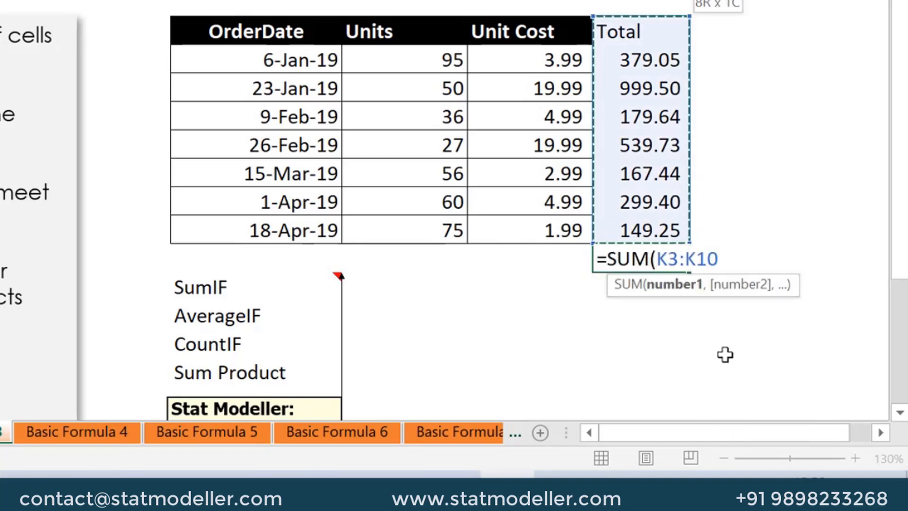
key("Return")
key("Up")
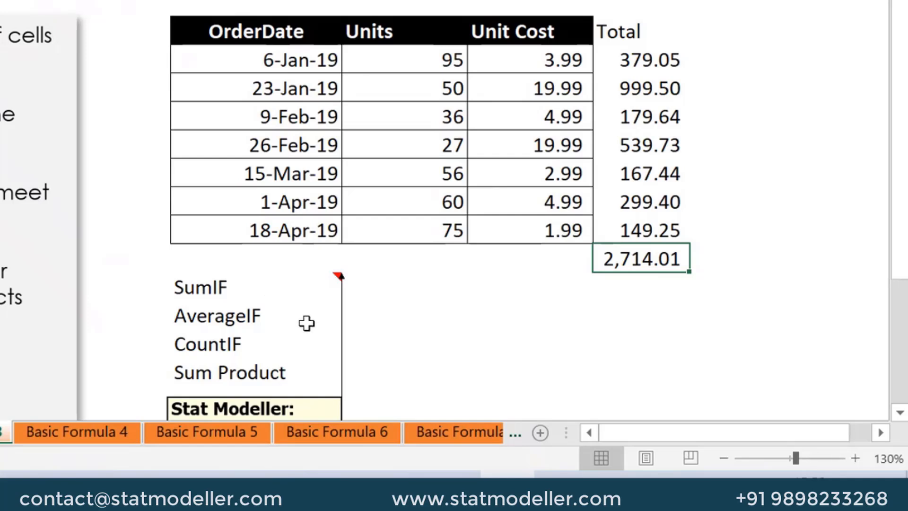
Enter =SUMPRODUCT(I4:I10,J4:J10) in the cell beside the Sum Product label to multiply Units by Unit Cost and add the products.
left_click(390, 371)
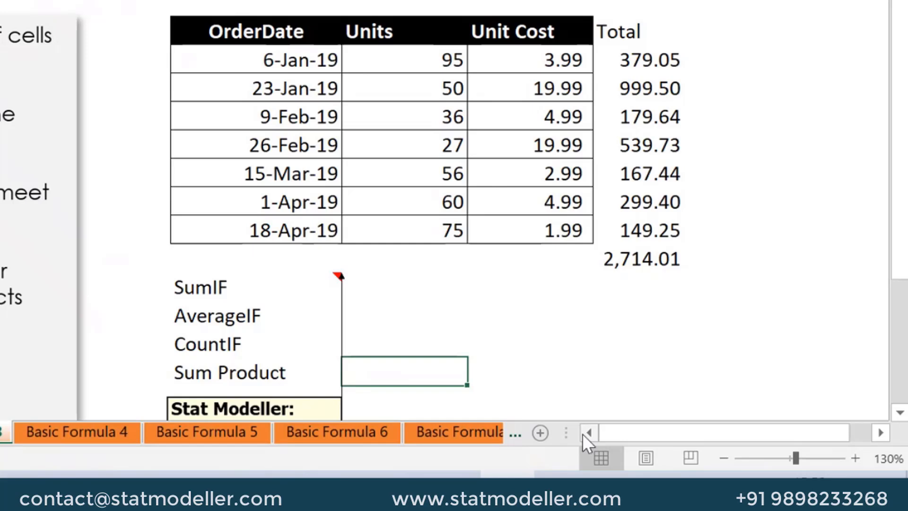
type("=")
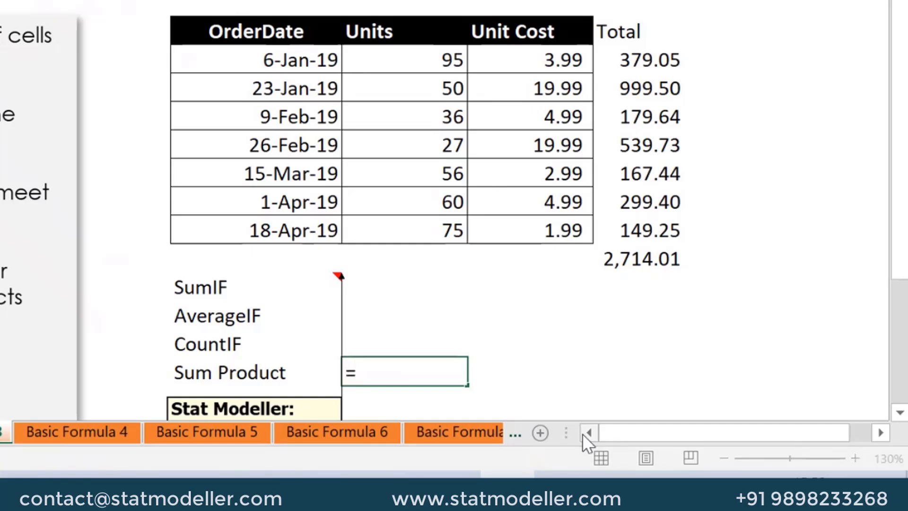
type("sum")
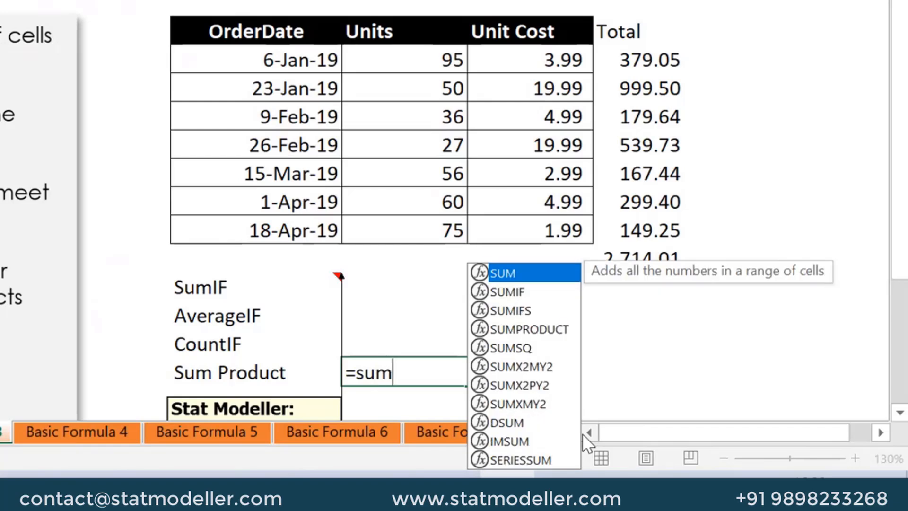
type("p")
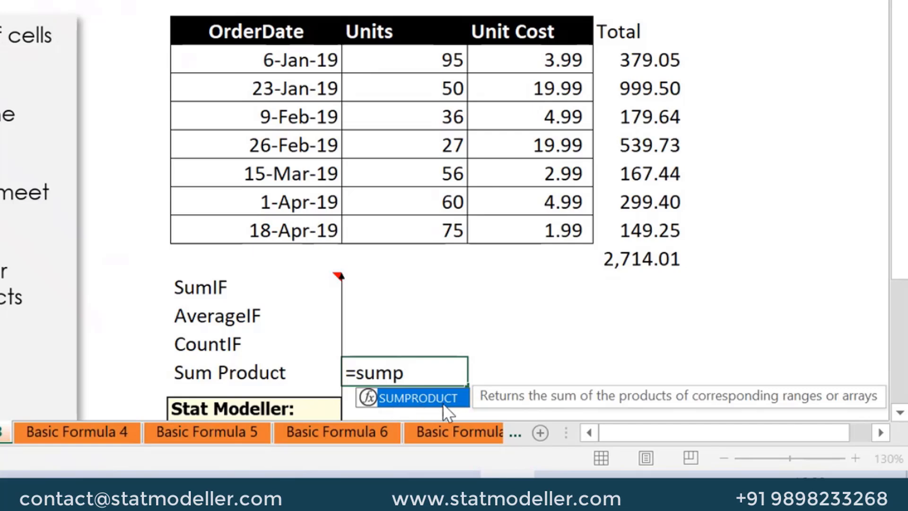
left_click_drag(513, 396, 322, 308)
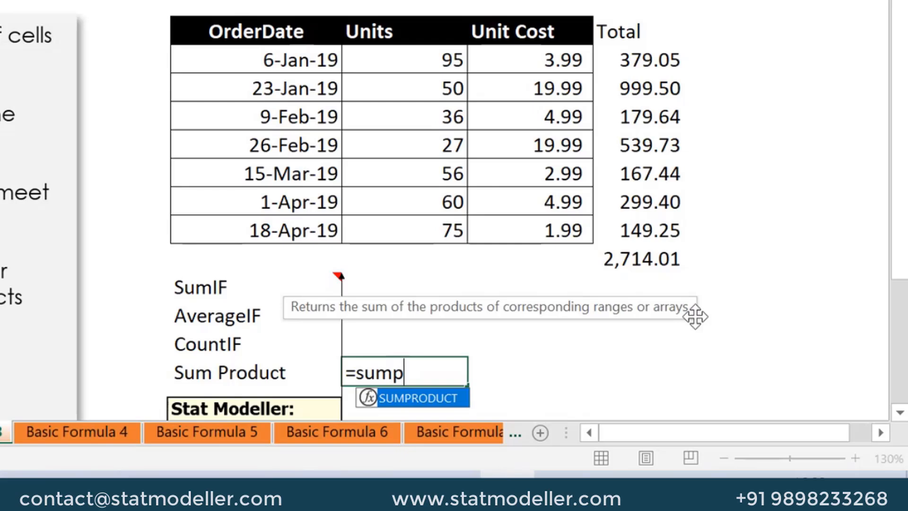
key("Tab")
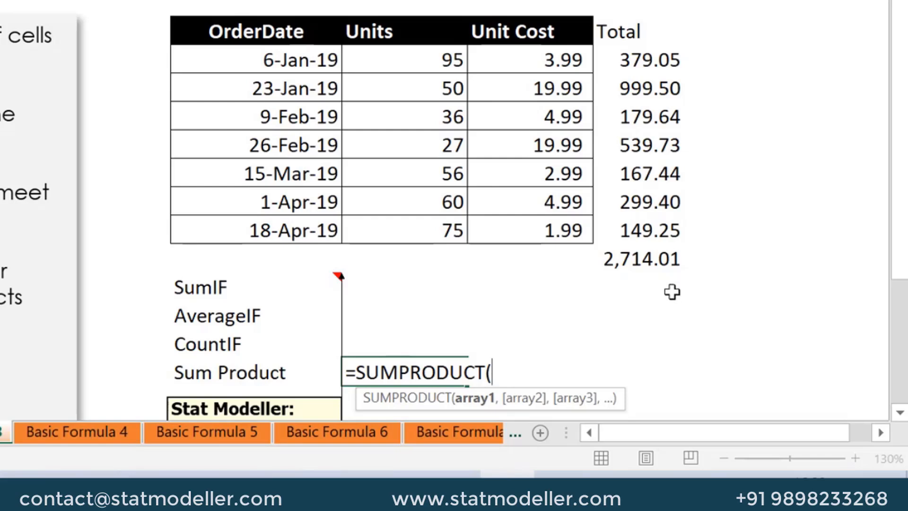
left_click_drag(432, 57, 444, 230)
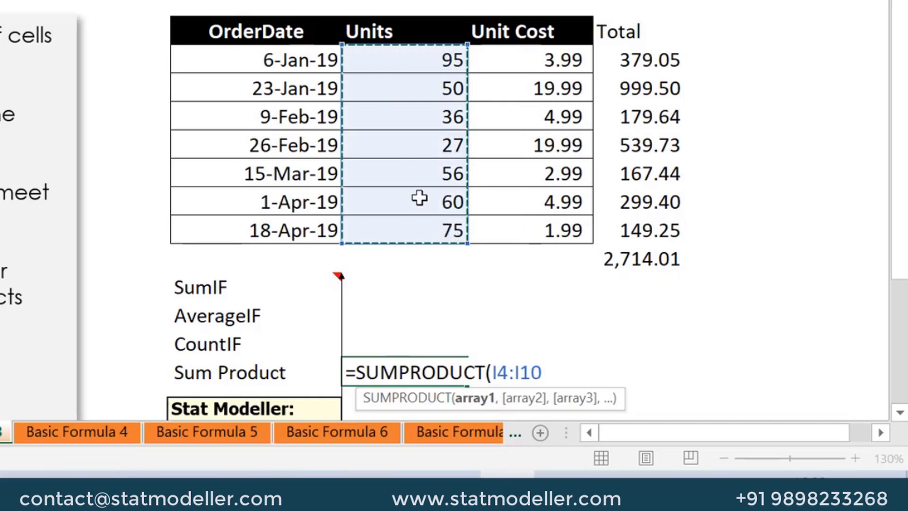
type(",")
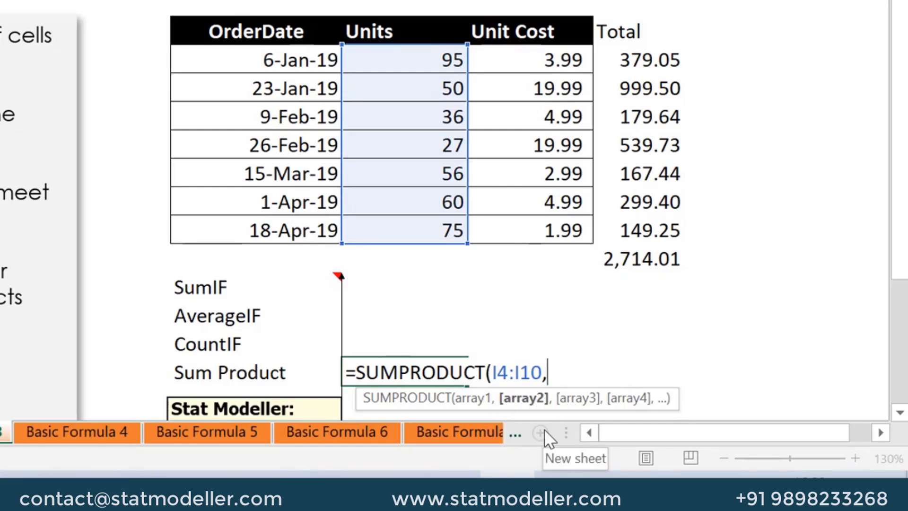
left_click_drag(544, 60, 569, 242)
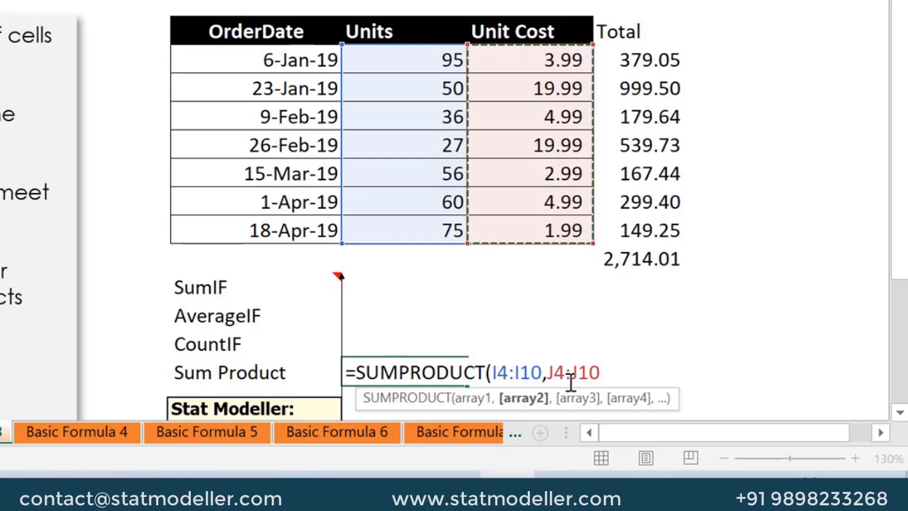
type(")")
key("Return")
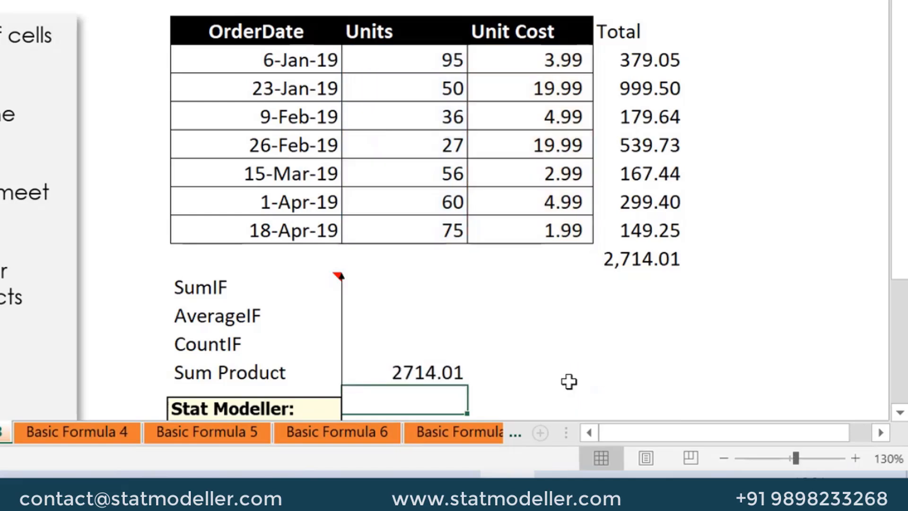
Compare the Sum Product result with the Total column's sum, and review the IF Conditions note and the Units values.
left_click(402, 371)
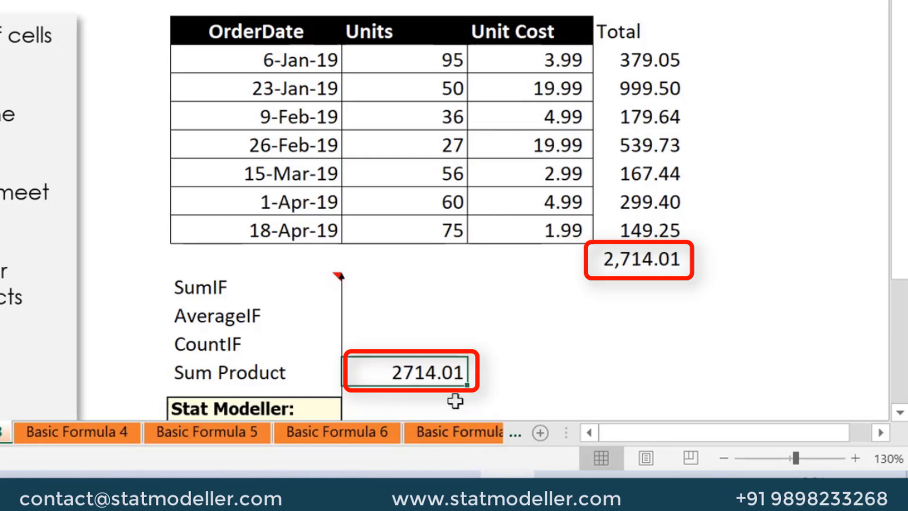
left_click(644, 253)
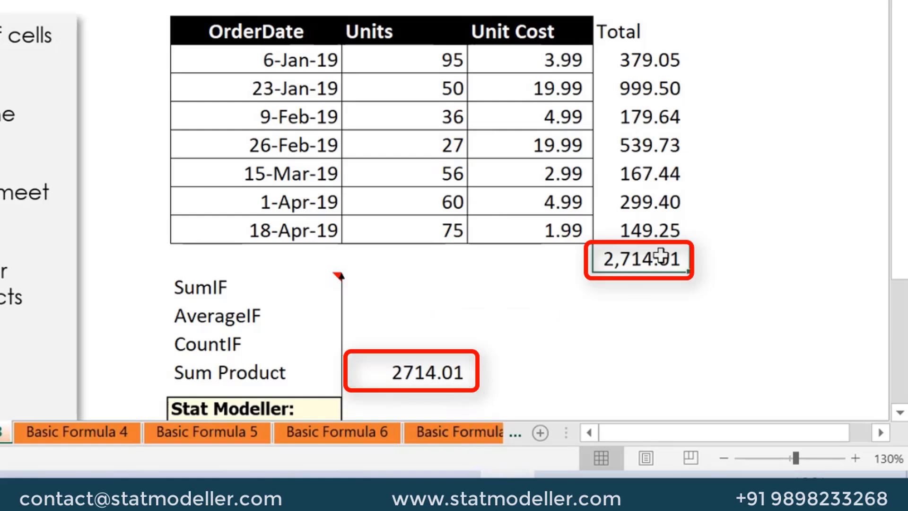
left_click_drag(648, 38, 660, 96)
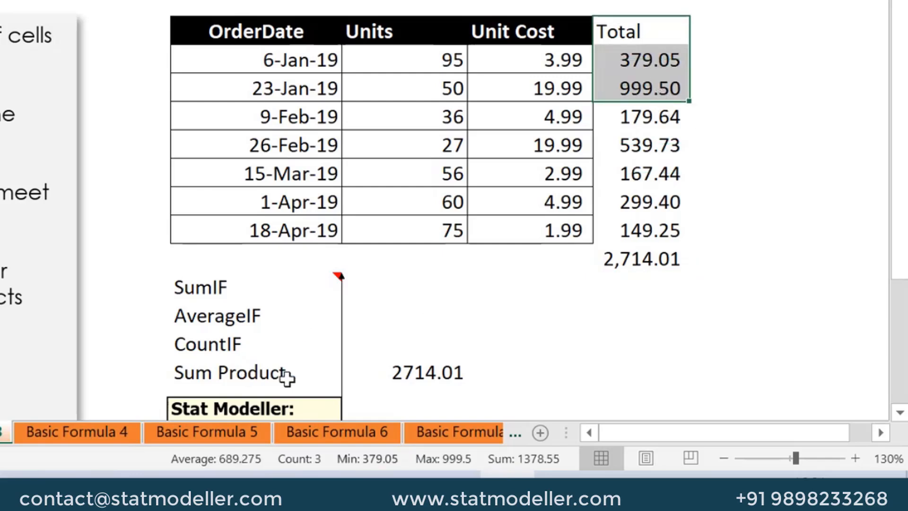
left_click_drag(664, 60, 671, 220)
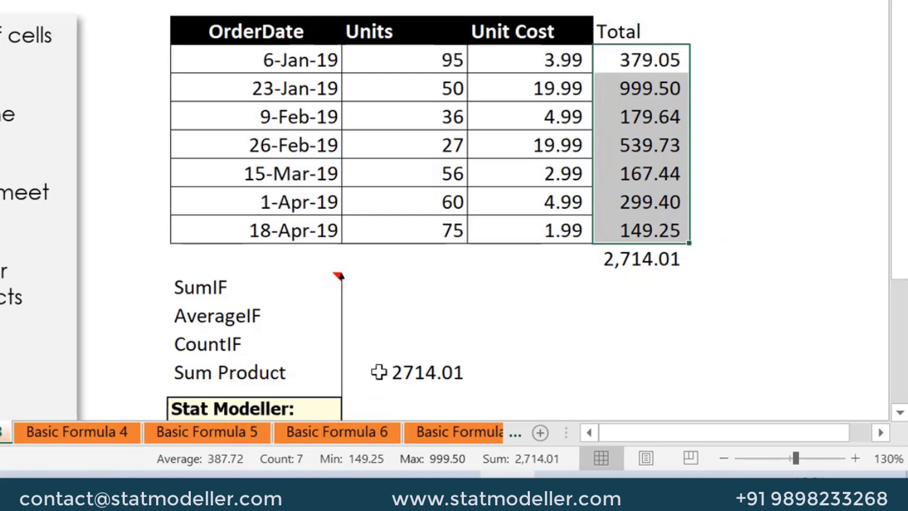
left_click(378, 371)
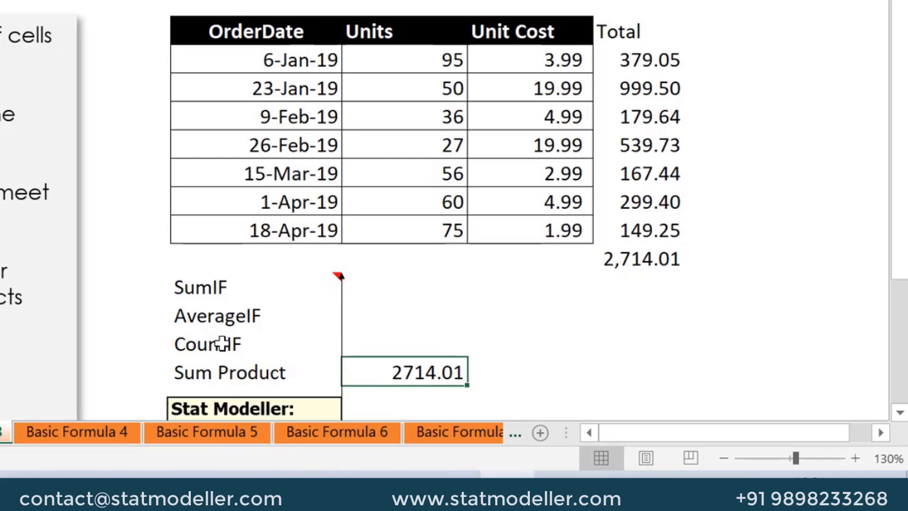
scroll(327, 334, "down", 1)
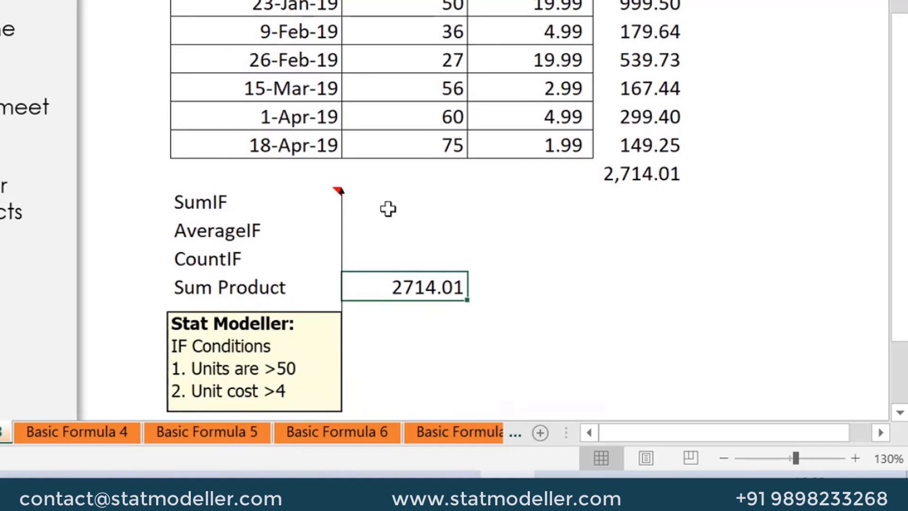
scroll(393, 215, "up", 1)
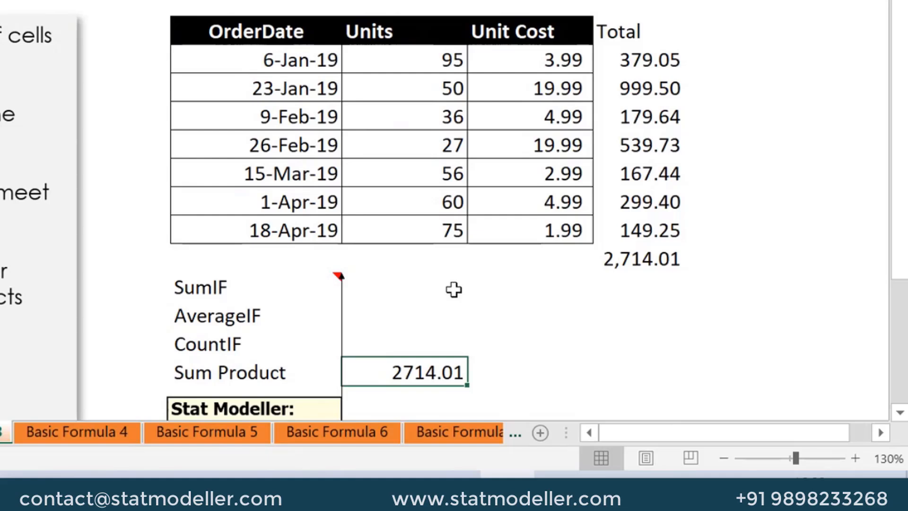
left_click_drag(432, 55, 414, 230)
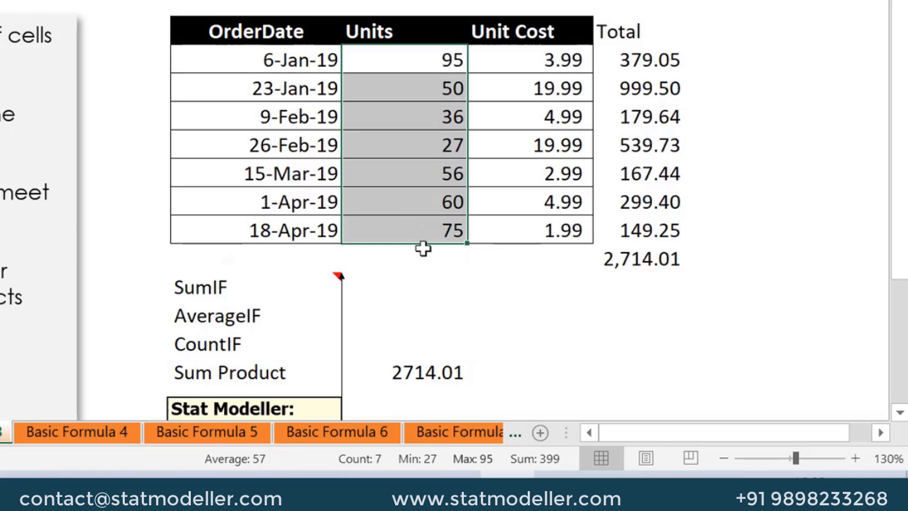
Enter =SUMIF(I4:I10,">50") in the cell beside the SumIF label to add only the Units above 50.
scroll(425, 255, "down", 1)
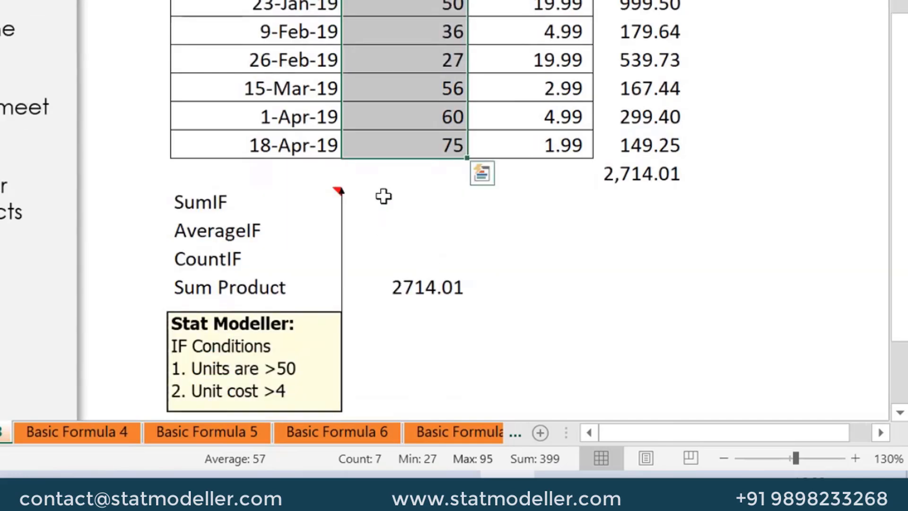
left_click(383, 198)
type("=")
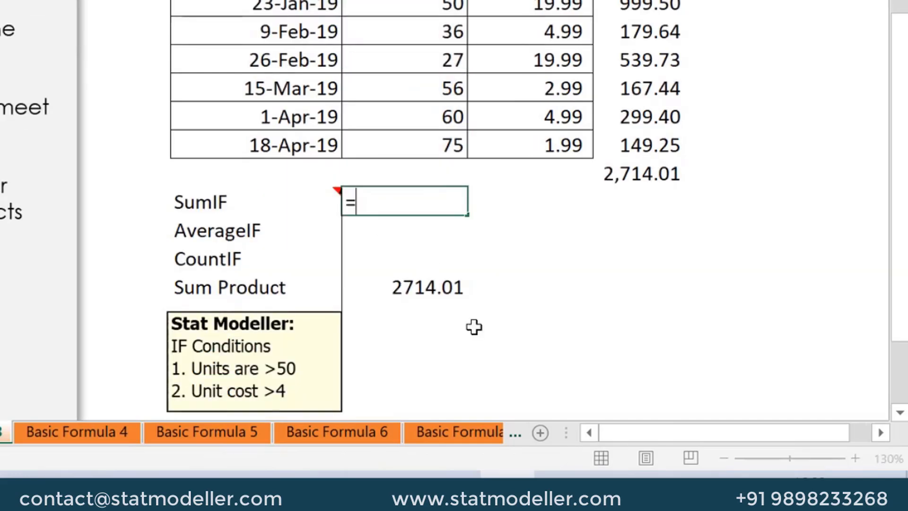
type("sumi")
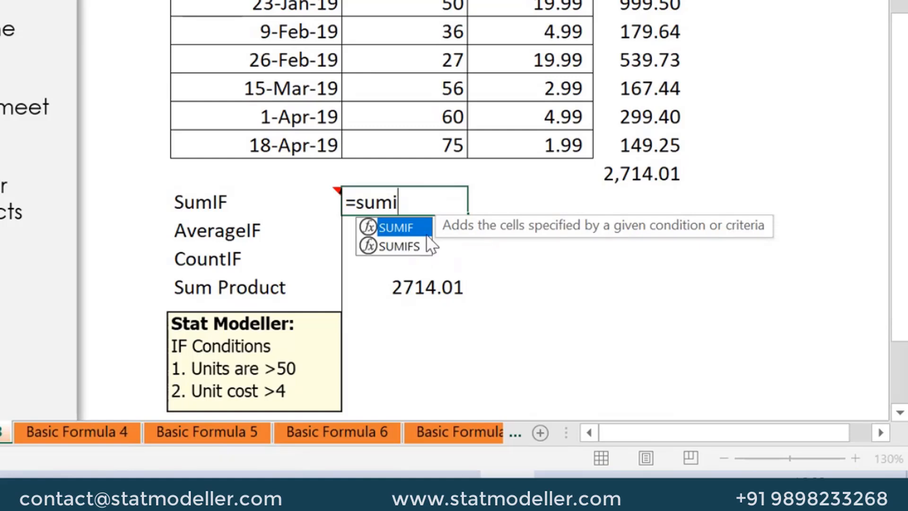
left_click_drag(512, 219, 335, 161)
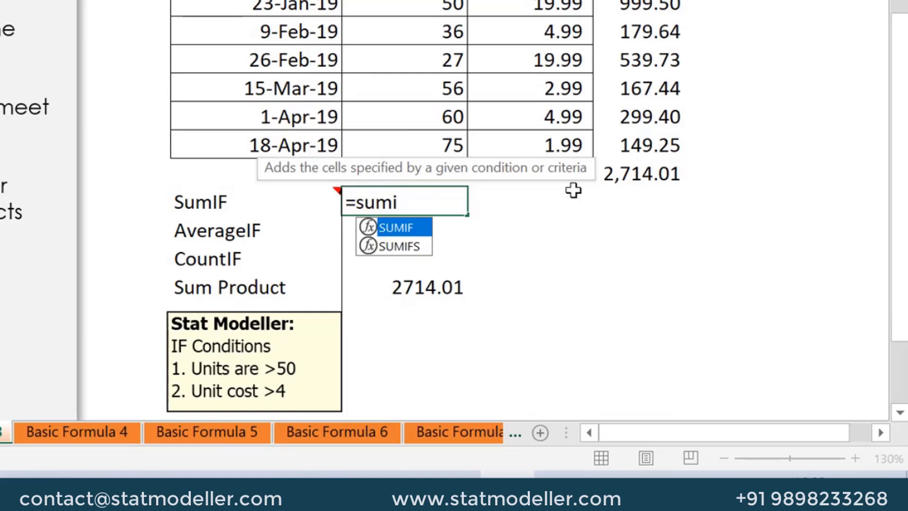
key("Tab")
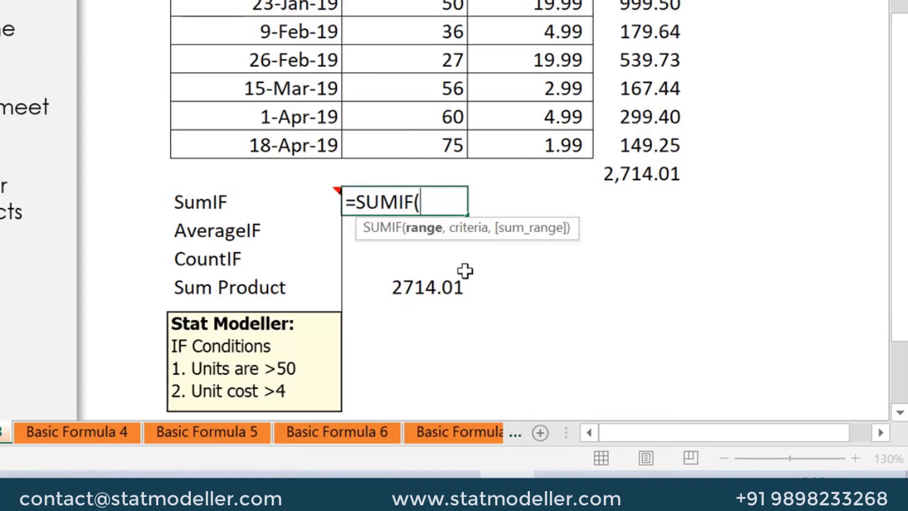
scroll(411, 60, "up", 1)
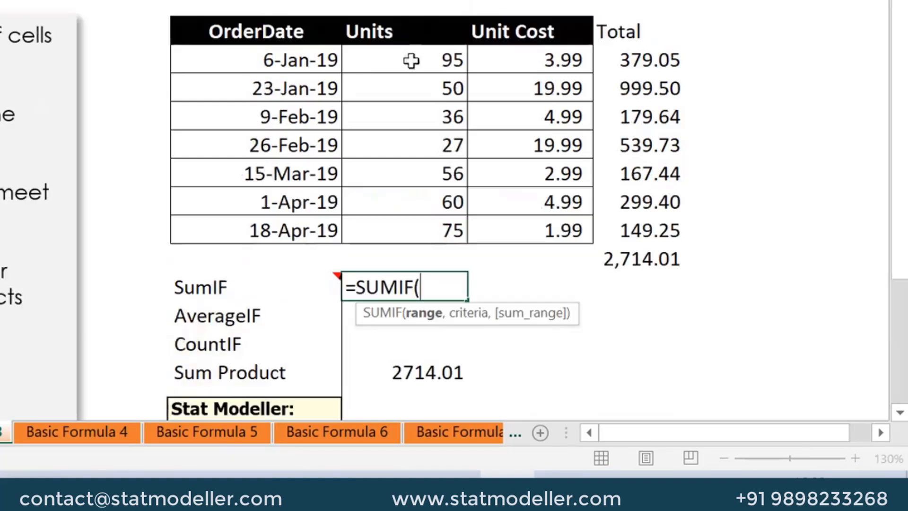
left_click_drag(411, 61, 432, 229)
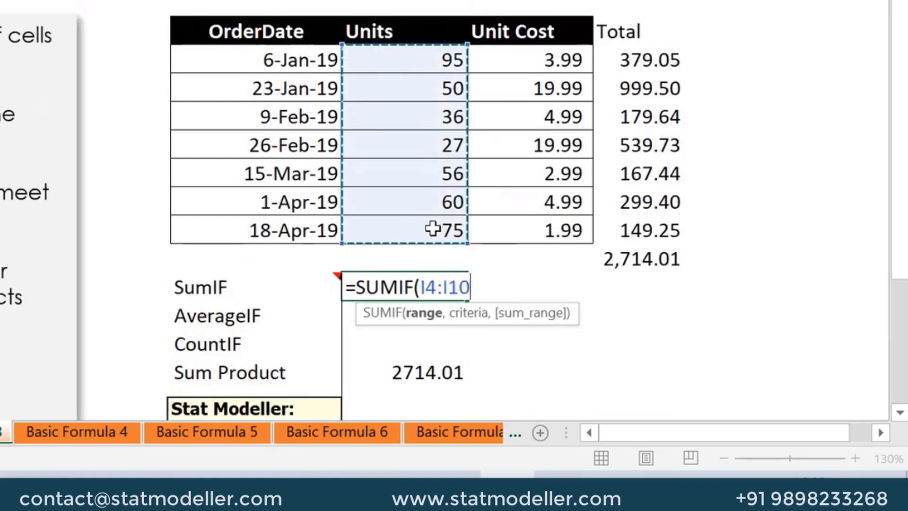
type(",")
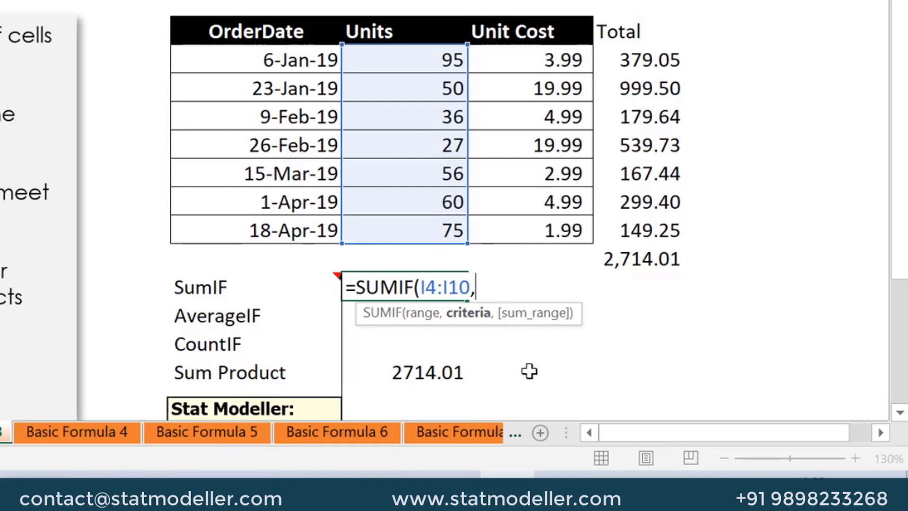
type("\">50")
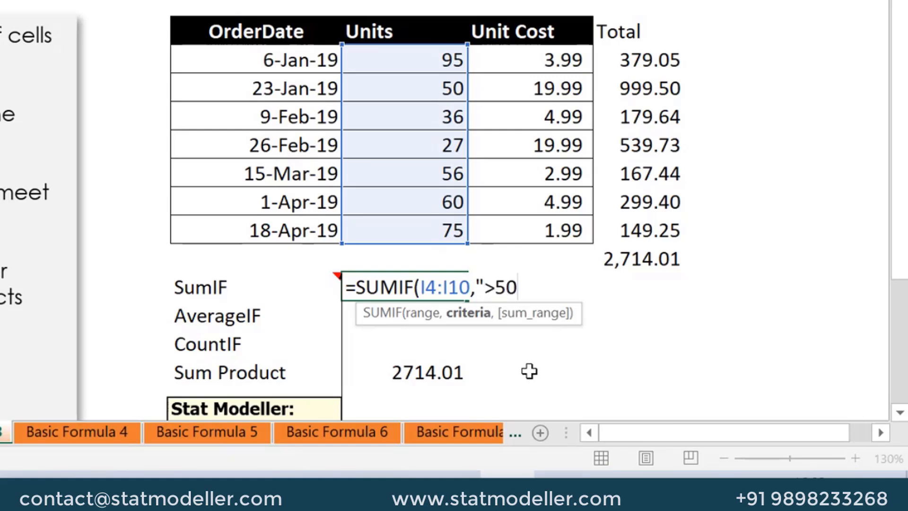
type("\")")
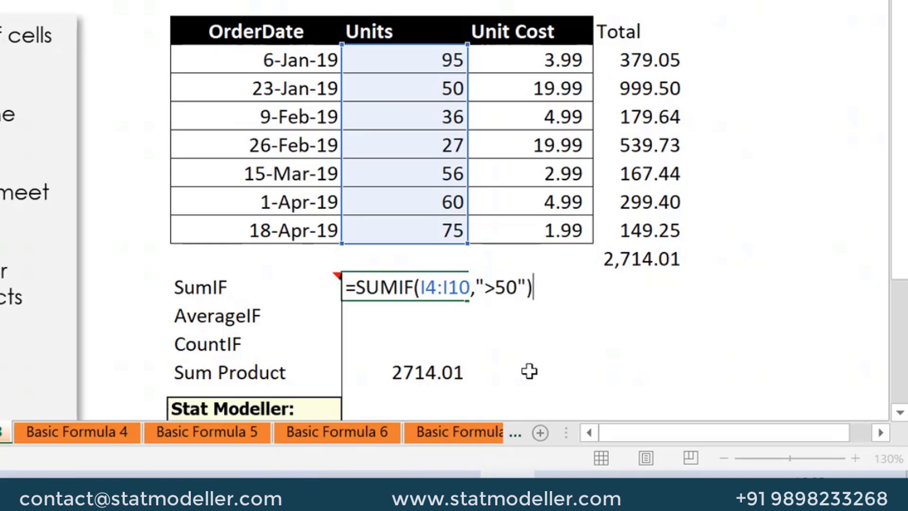
key("Return")
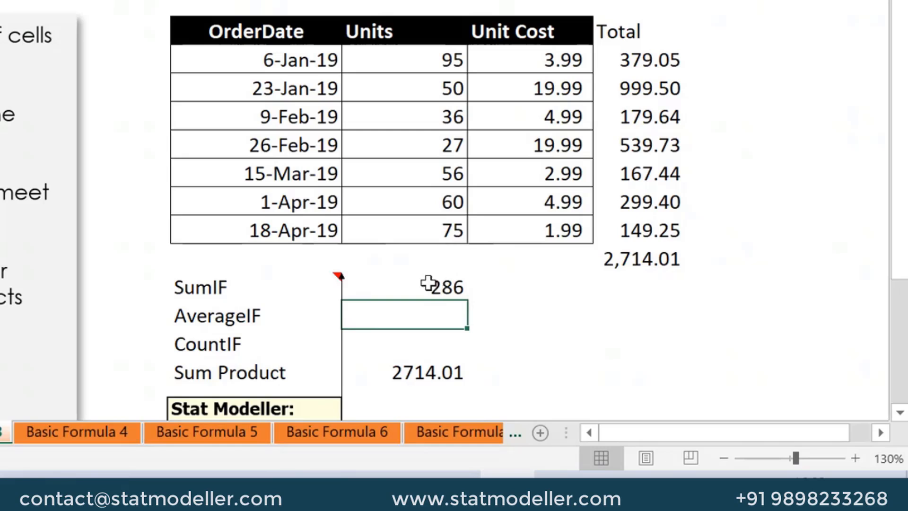
Sum all the Units with a SUM formula in the cell directly below the last Units value.
left_click(416, 263)
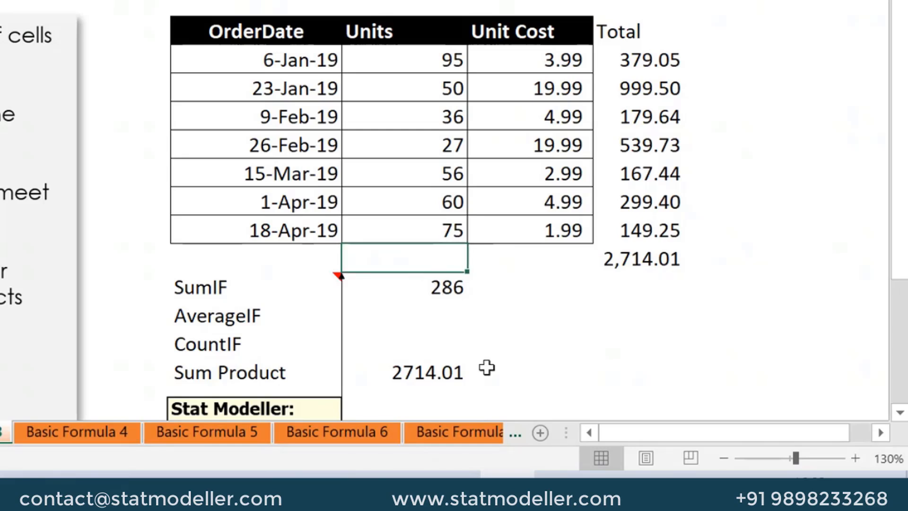
type("=sum")
key("Tab")
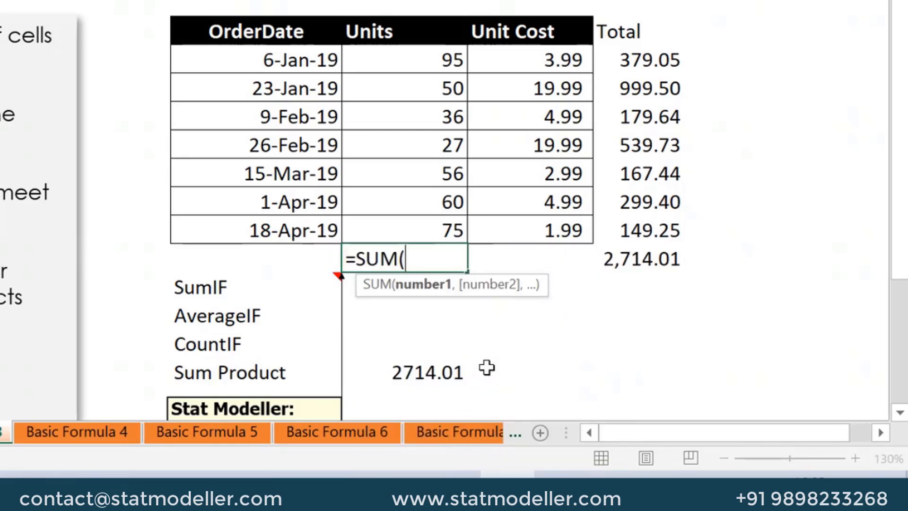
key("Up")
key("ctrl+shift+Up")
key("Return")
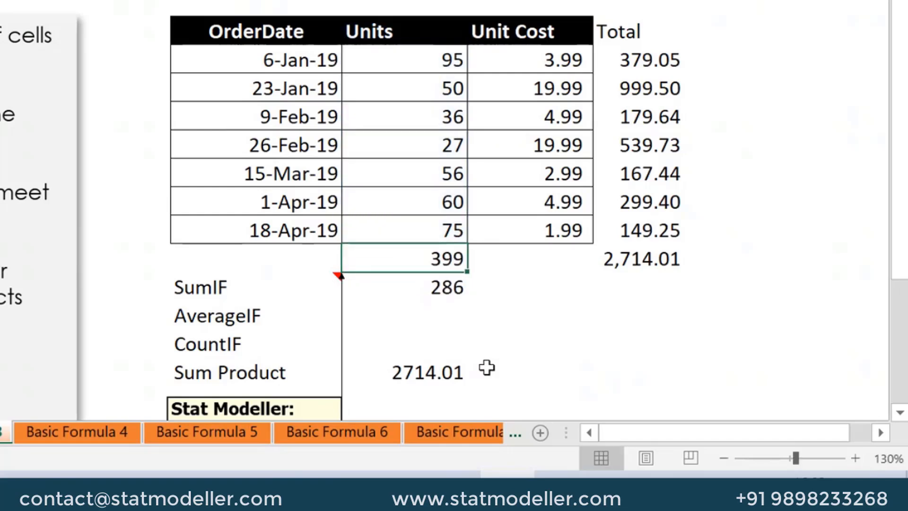
Compare the Units column and its plain sum with the SumIF result.
left_click_drag(405, 59, 419, 205)
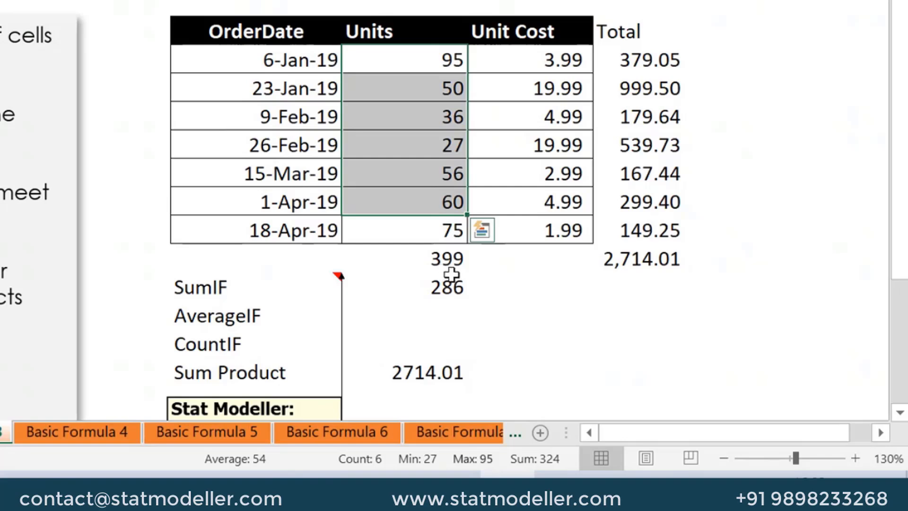
left_click(457, 258)
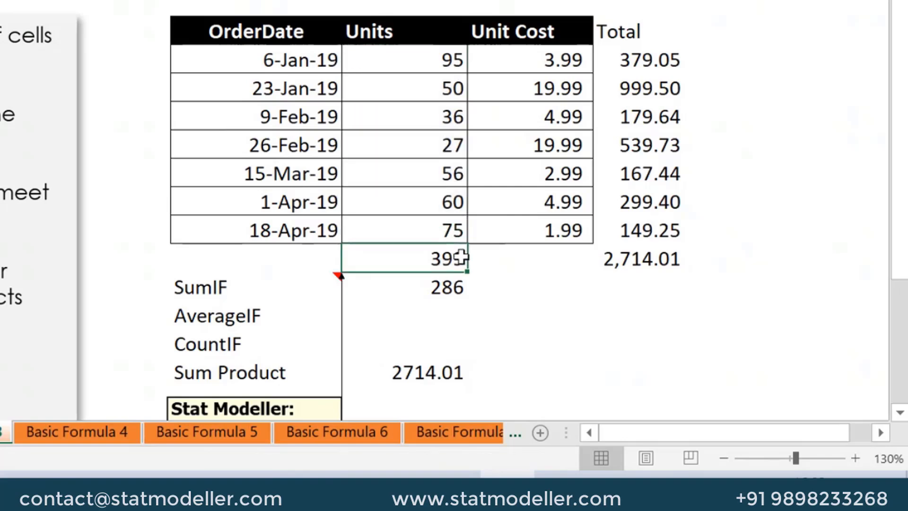
left_click(461, 292)
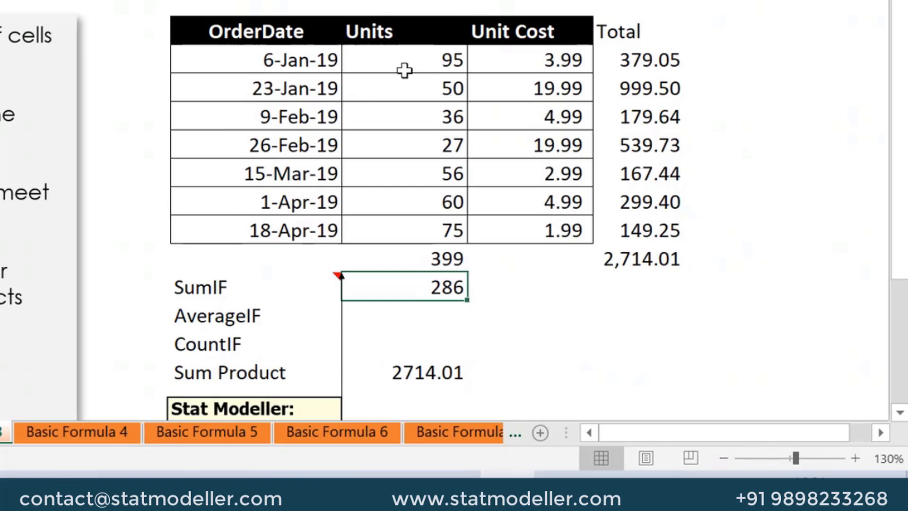
Fill the Units cells that are not above 50 (50, 36 and 27) with yellow.
left_click(420, 85)
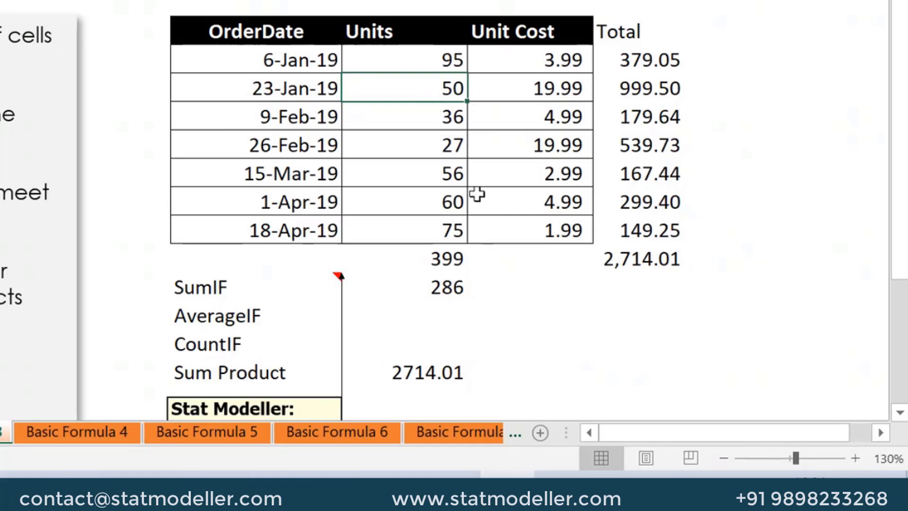
left_click(413, 117, "ctrl")
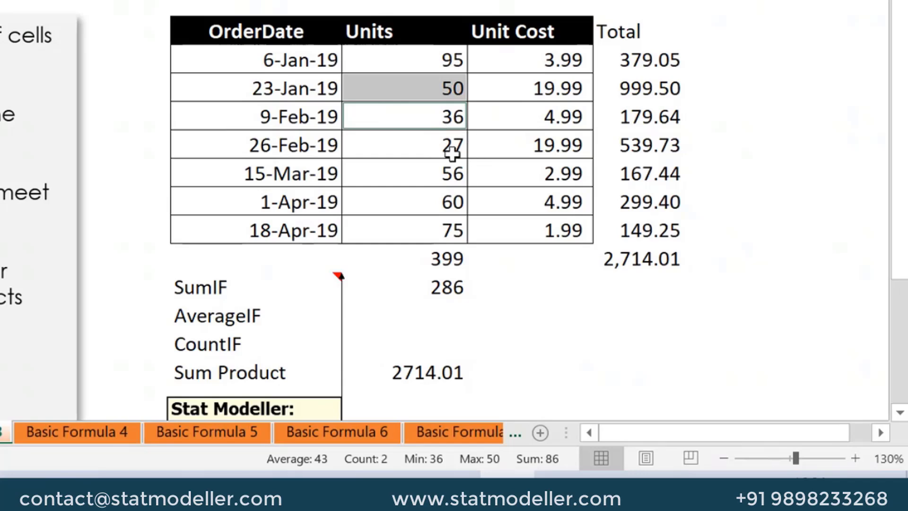
left_click(421, 147, "ctrl")
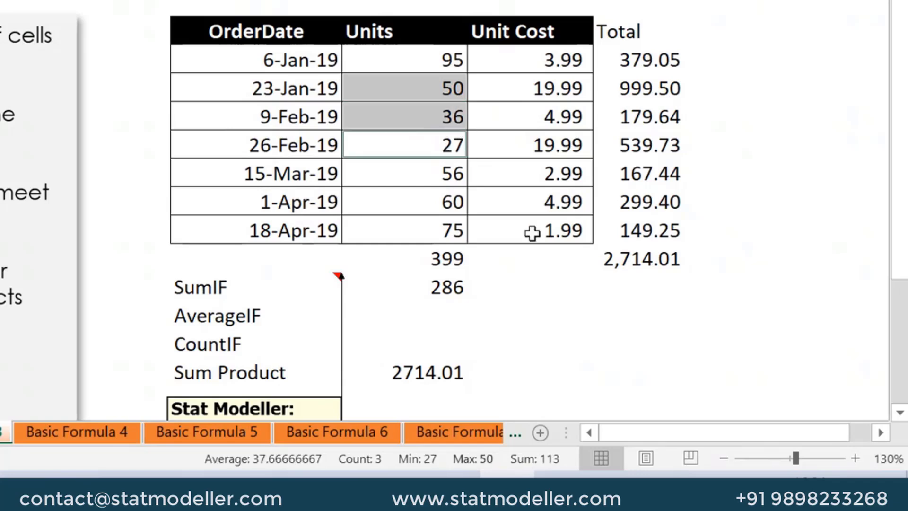
key("F4")
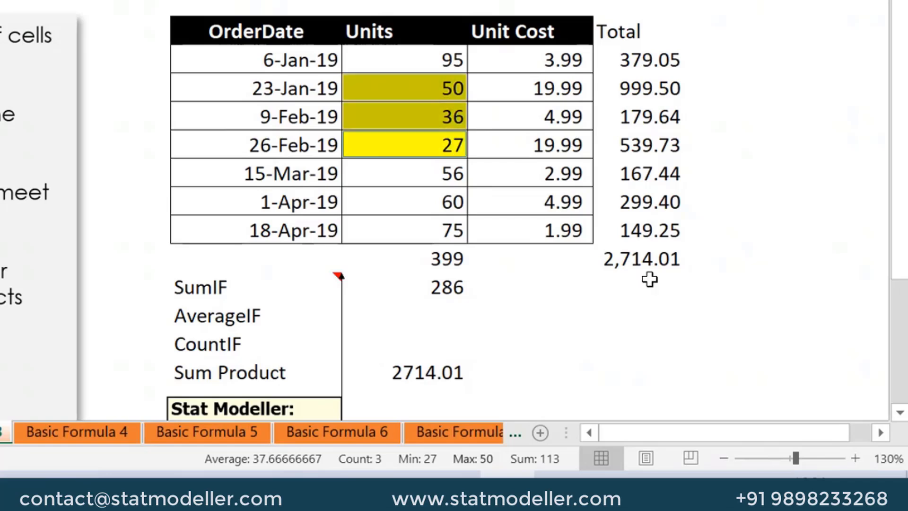
left_click(615, 307)
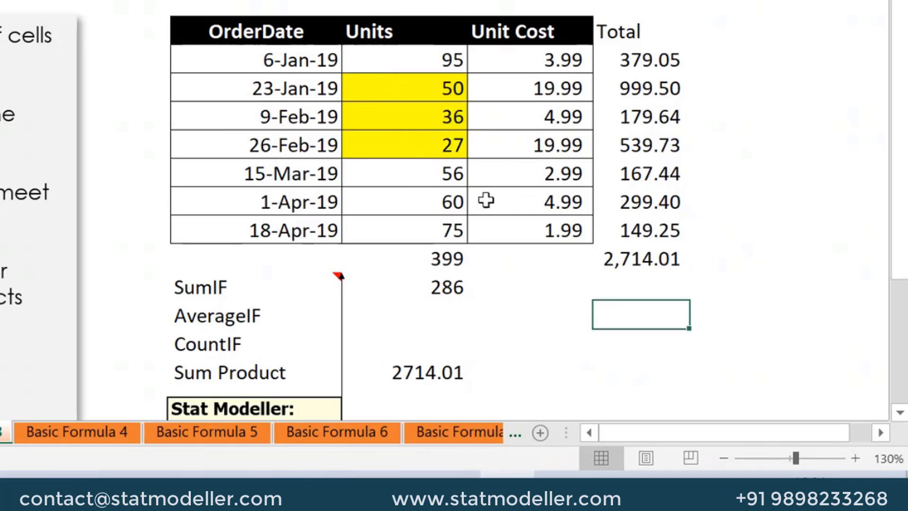
Review the unhighlighted Units values above 50 against the SumIF result and the empty AverageIF and CountIF cells.
left_click(450, 57)
left_click_drag(448, 176, 455, 229)
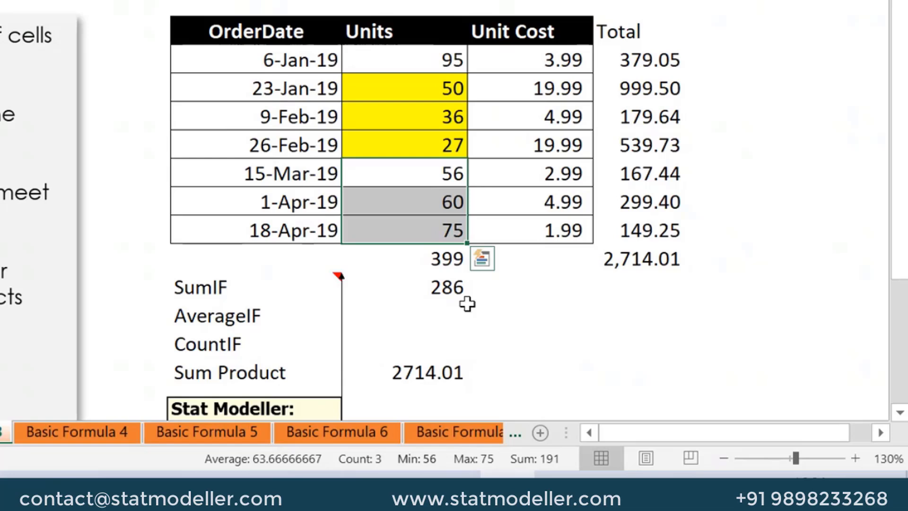
left_click(449, 292)
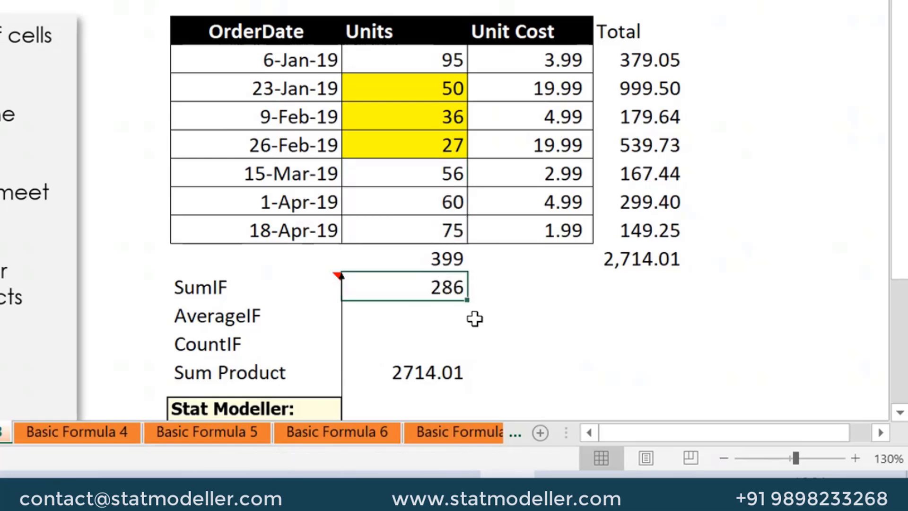
left_click(410, 327)
left_click(448, 339)
left_click(444, 310)
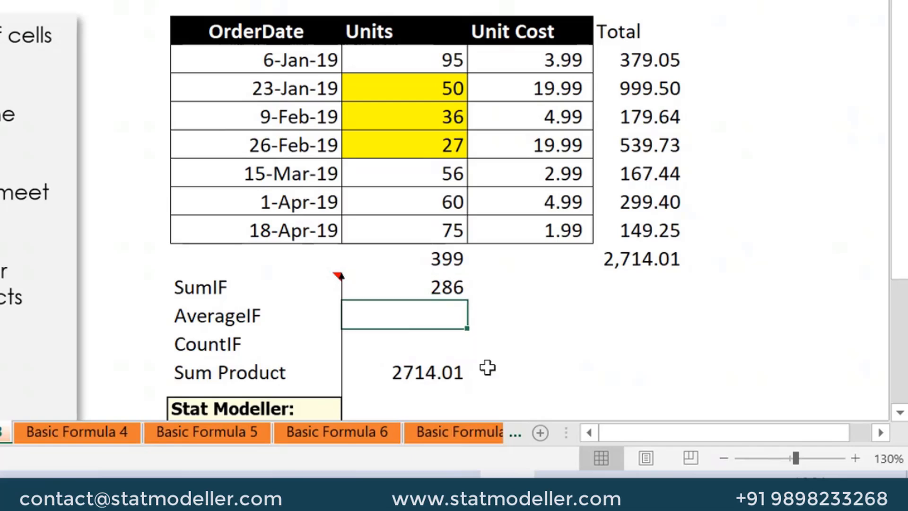
left_click(432, 288)
Enter =AVERAGEIF(I4:I10,">50") in the cell beside the AverageIF label to average only the Units above 50.
left_click(418, 318)
type("=ave")
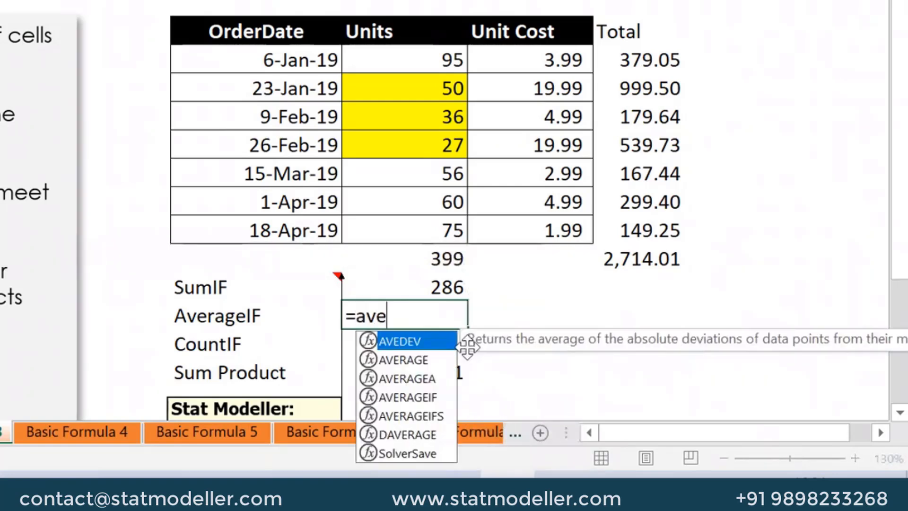
type("r")
key("Tab")
key("BackSpace")
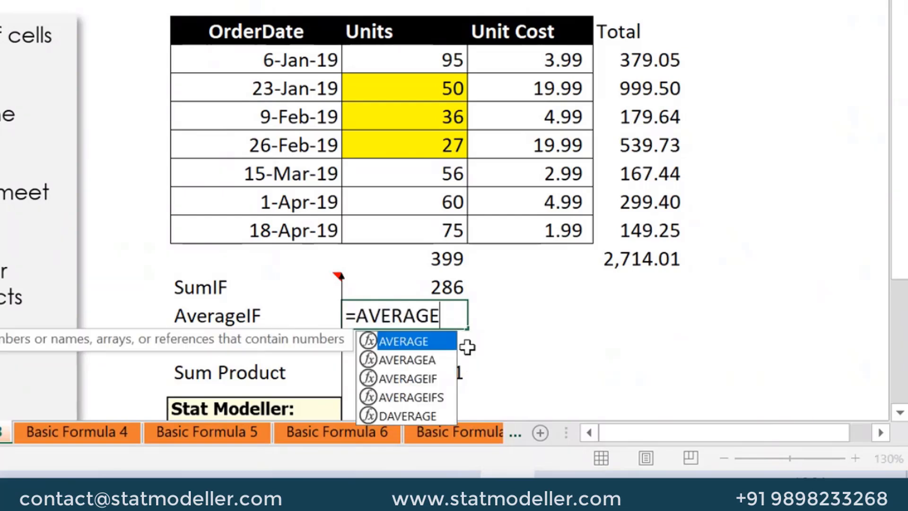
type("IF")
key("Tab")
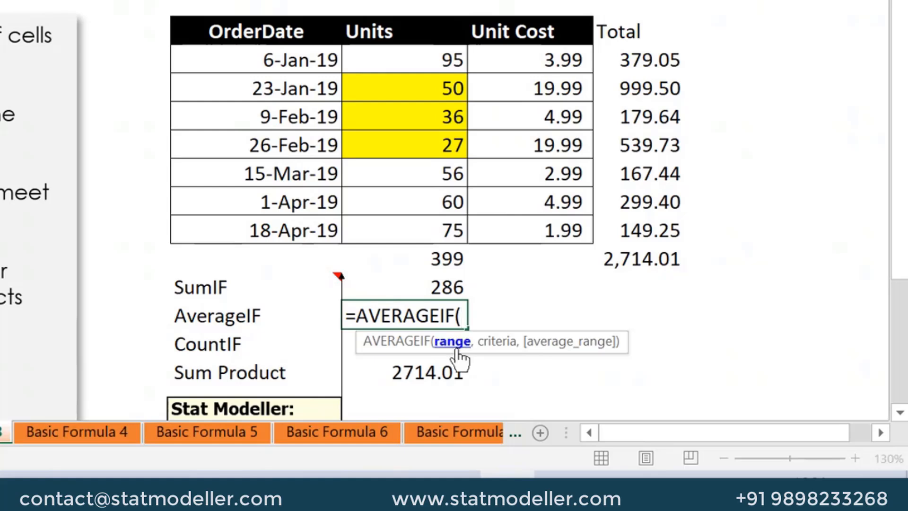
left_click(406, 62)
left_click_drag(405, 63, 413, 233)
type(",")
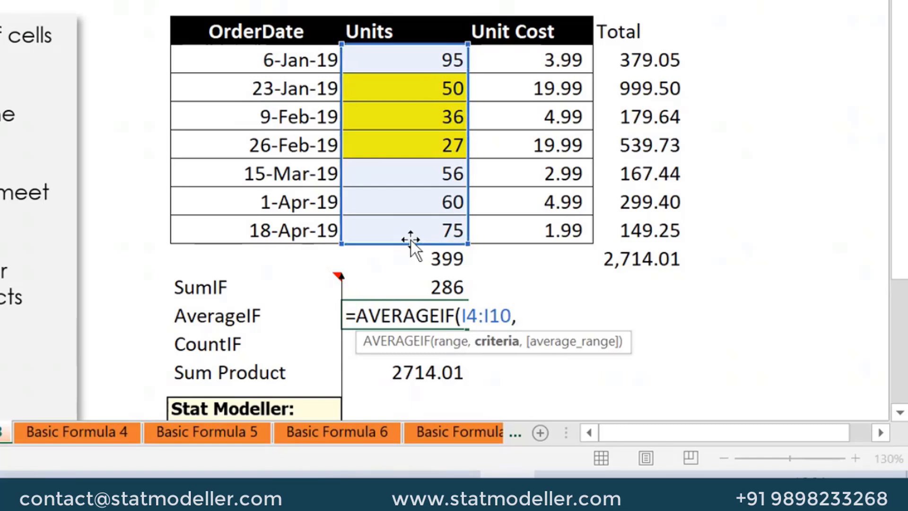
type("\">50\")")
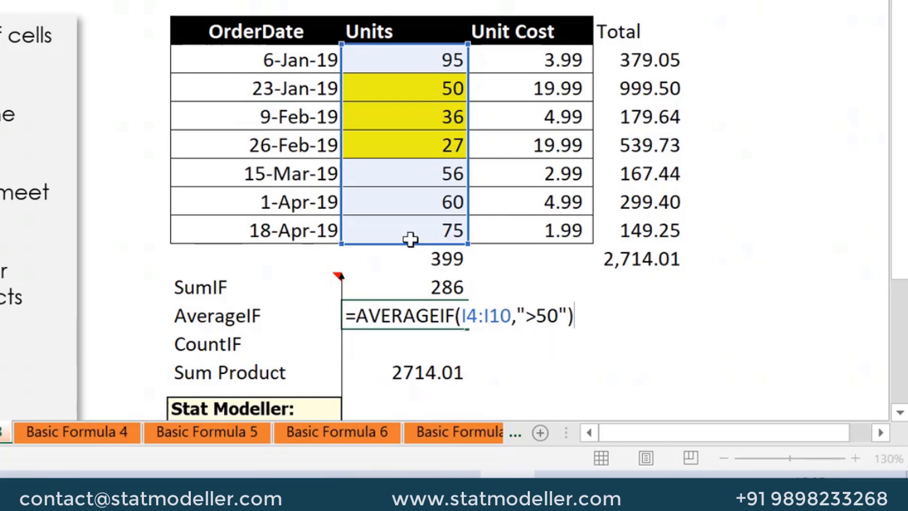
key("Return")
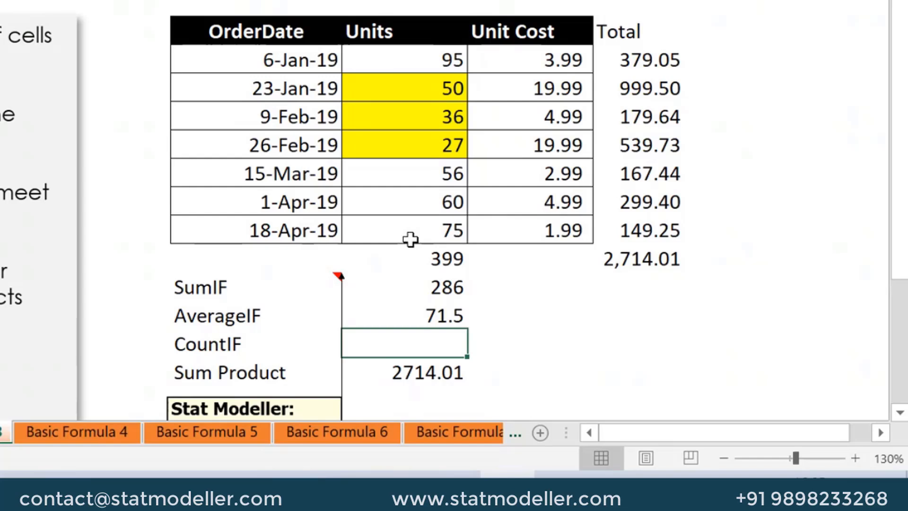
Calculate the plain average of all Units with an AVERAGE formula in the Unit Cost column cell beside the AverageIF result.
key("Up")
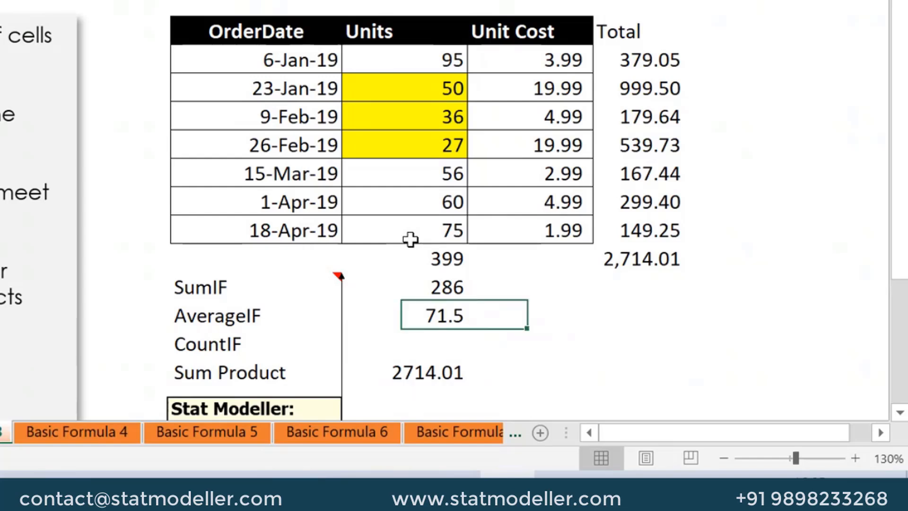
key("Right")
type("=average")
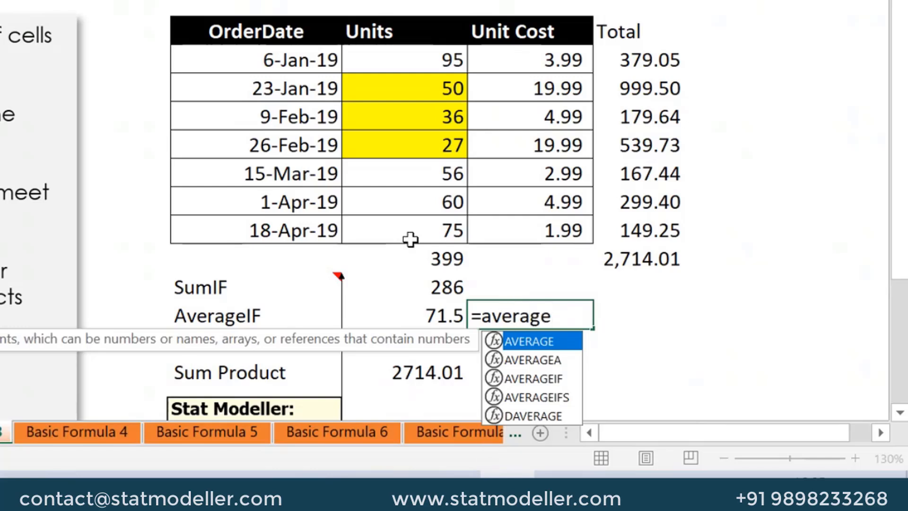
key("Tab")
key("Up")
key("Up")
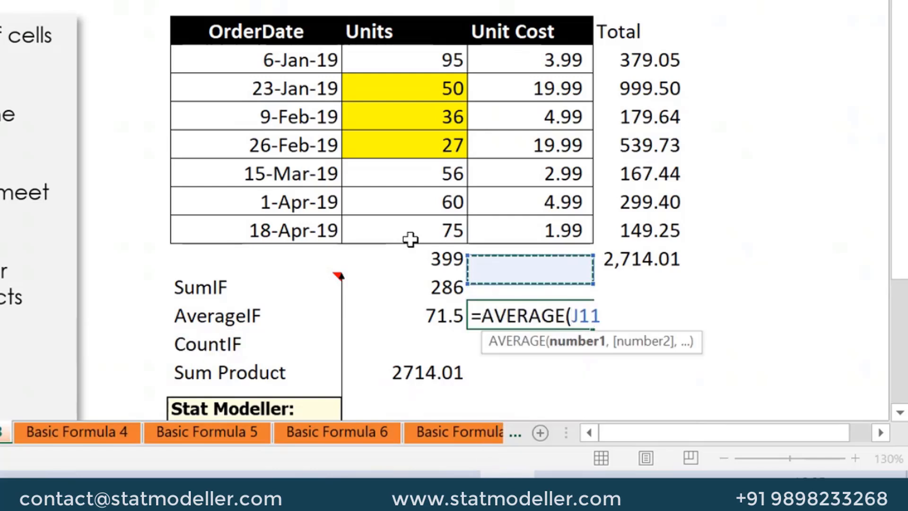
key("Up")
key("Left")
key("ctrl+shift+Up")
key("Return")
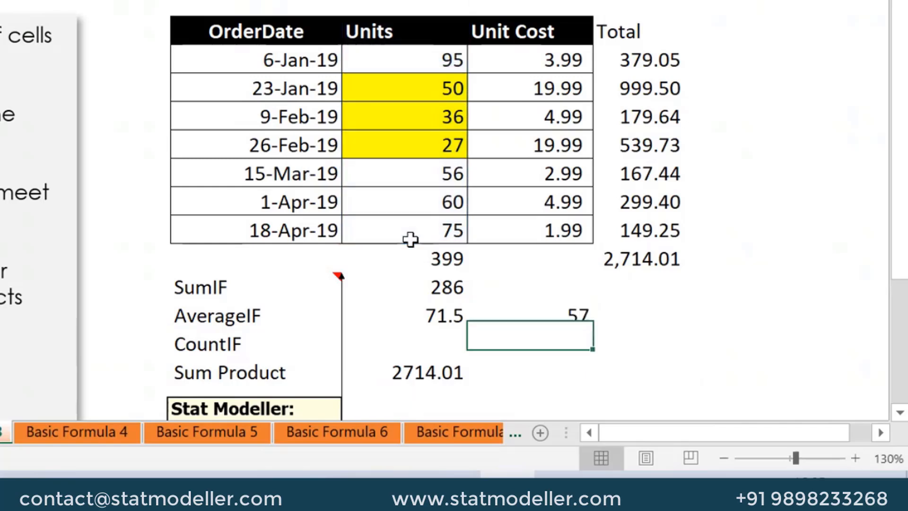
Compare the AverageIF result with the highlighted Units excluded from it and the unhighlighted Units it covers.
key("Up")
key("Left")
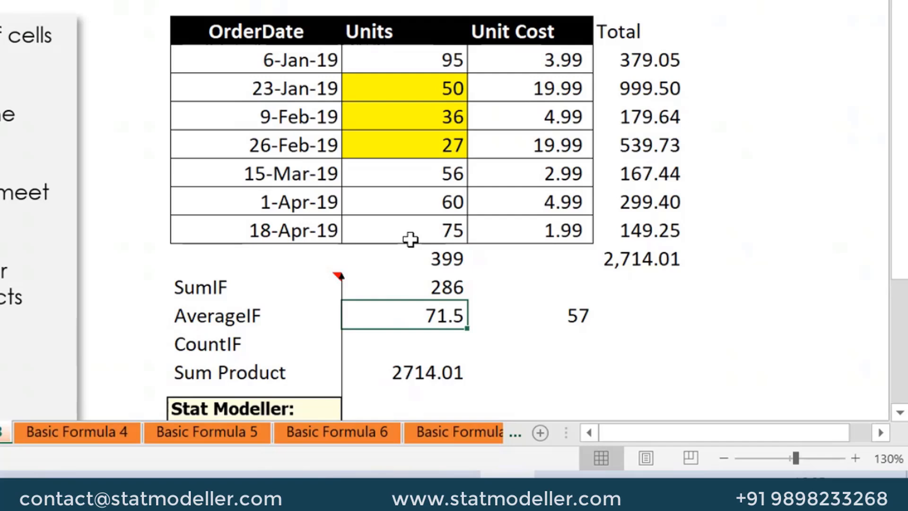
left_click_drag(432, 88, 432, 138)
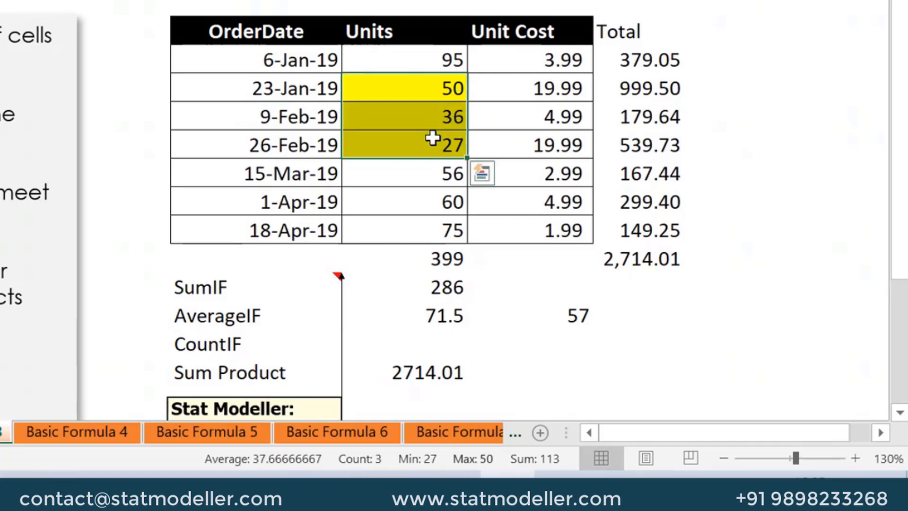
left_click(441, 62)
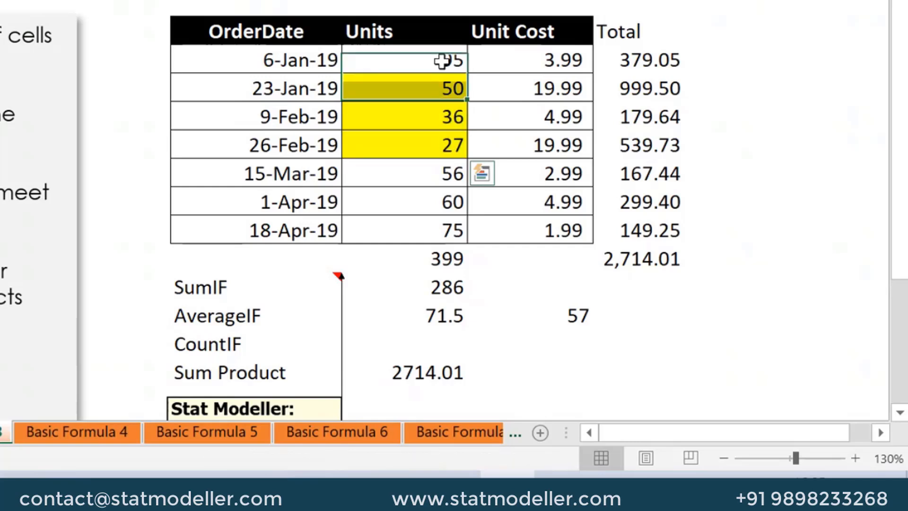
left_click_drag(436, 175, 435, 231)
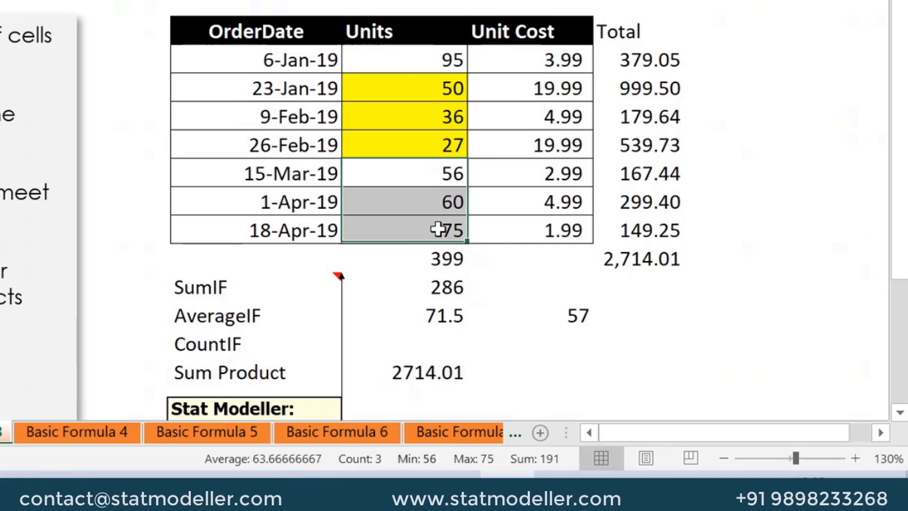
left_click(452, 320)
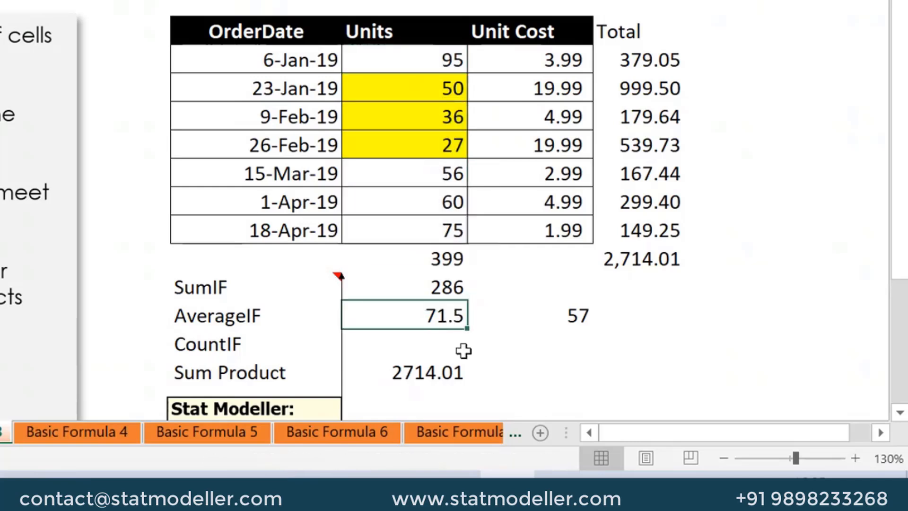
Enter =COUNTIF(I4:I10,">50") in the cell beside the CountIF label to count only the Units above 50.
left_click(428, 351)
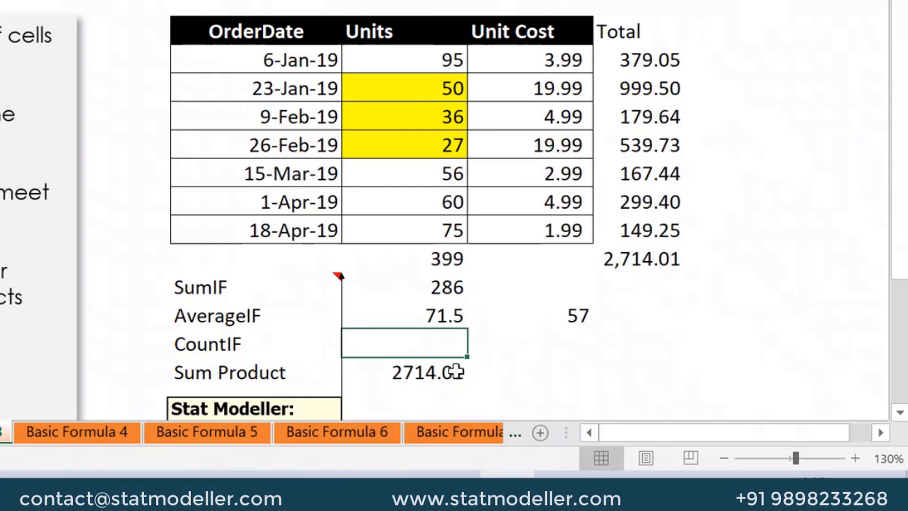
type("=")
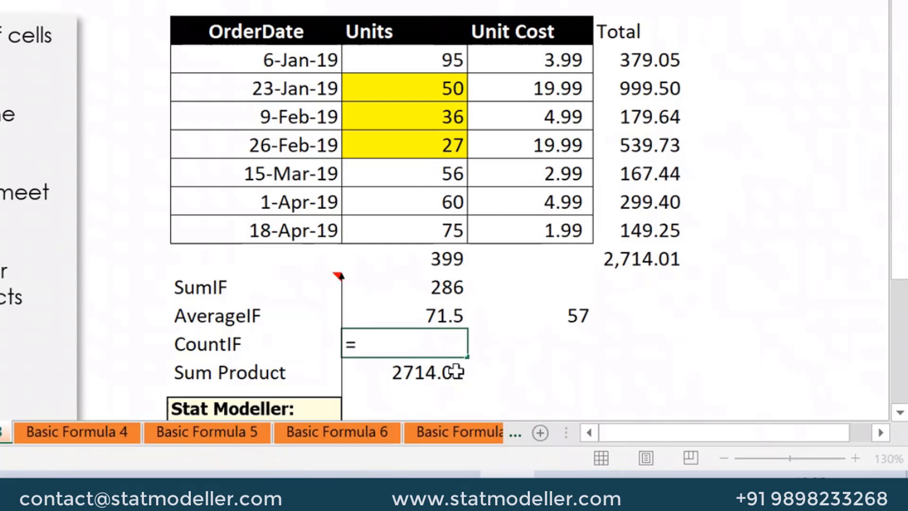
type("c")
type("ntif")
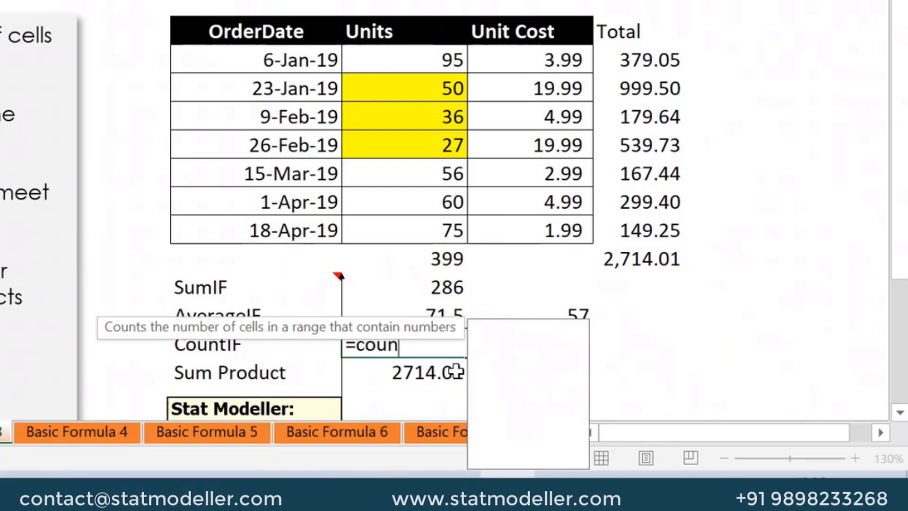
key("Tab")
key("Up")
key("Up")
key("Up")
key("Up")
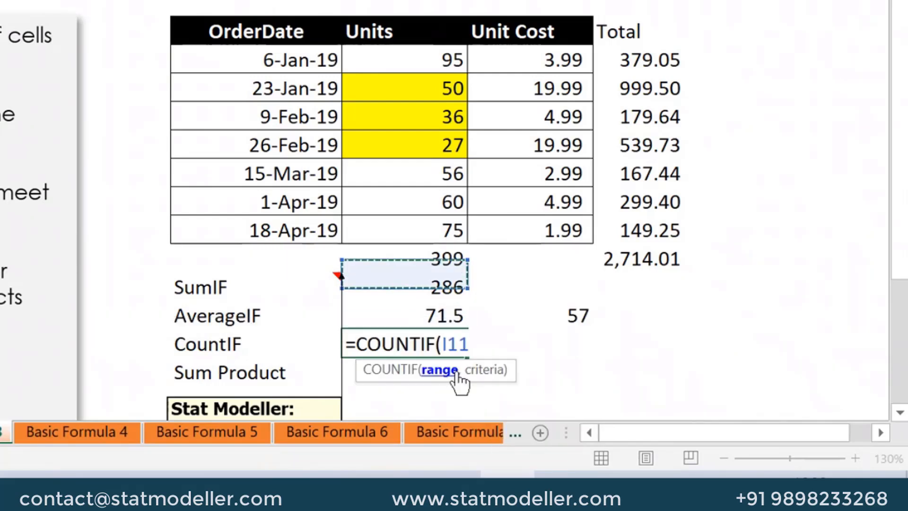
key("ctrl+shift+Up")
key("shift+Down")
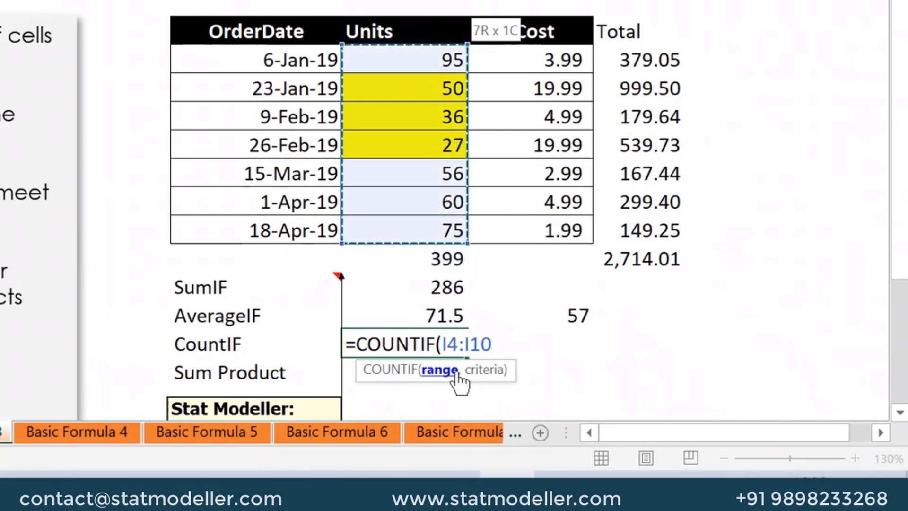
type(",\"")
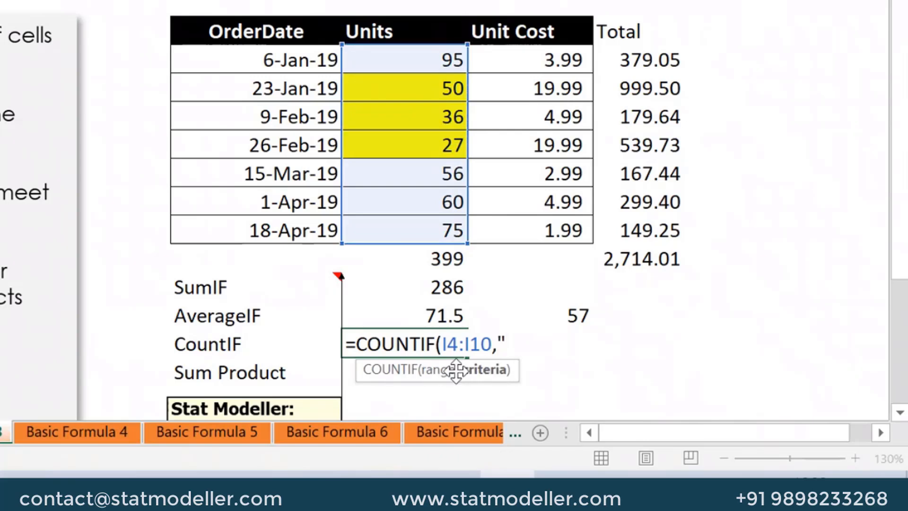
type(">50\")")
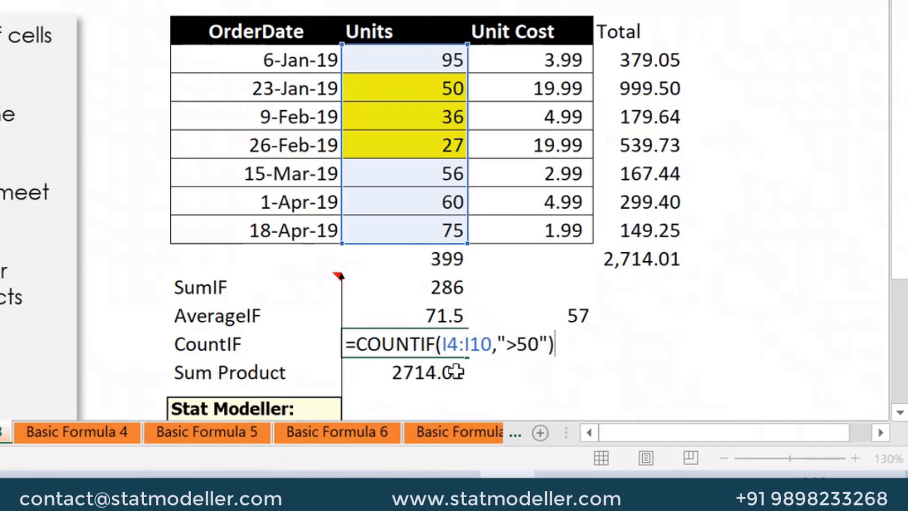
key("Return")
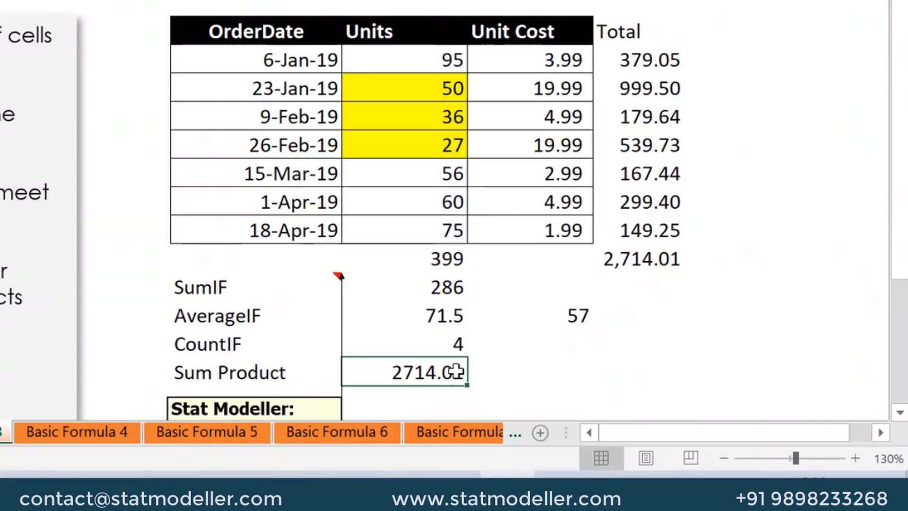
Check the CountIF result against the individual Units values above 50.
left_click(438, 349)
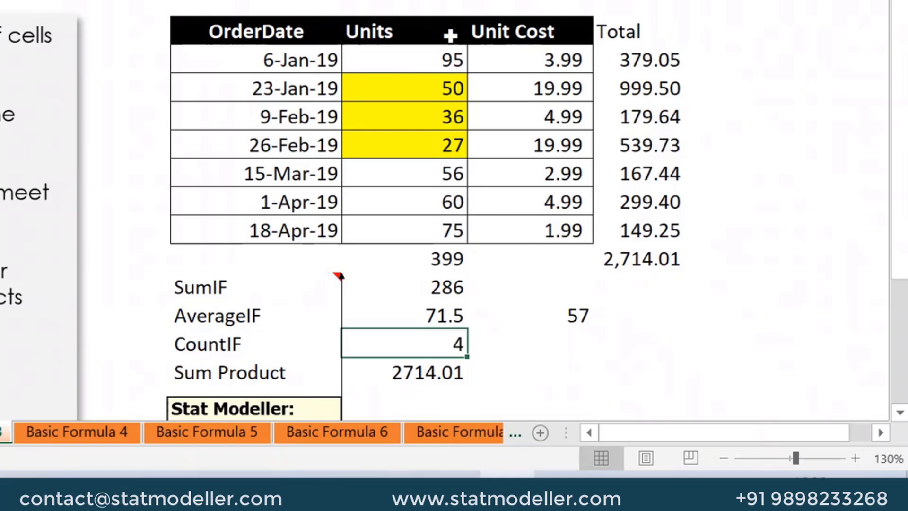
left_click(452, 56)
left_click(446, 174, "ctrl")
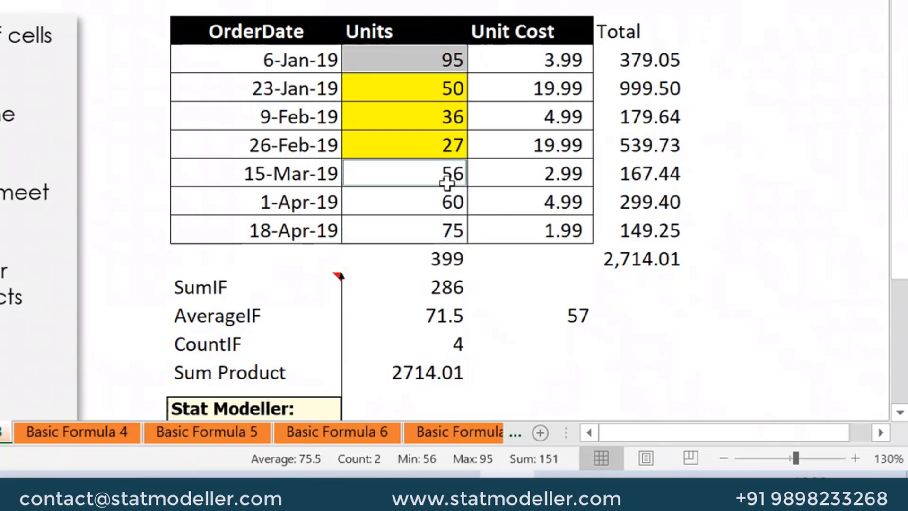
left_click(449, 210, "ctrl")
left_click(452, 251, "ctrl")
left_click(444, 230)
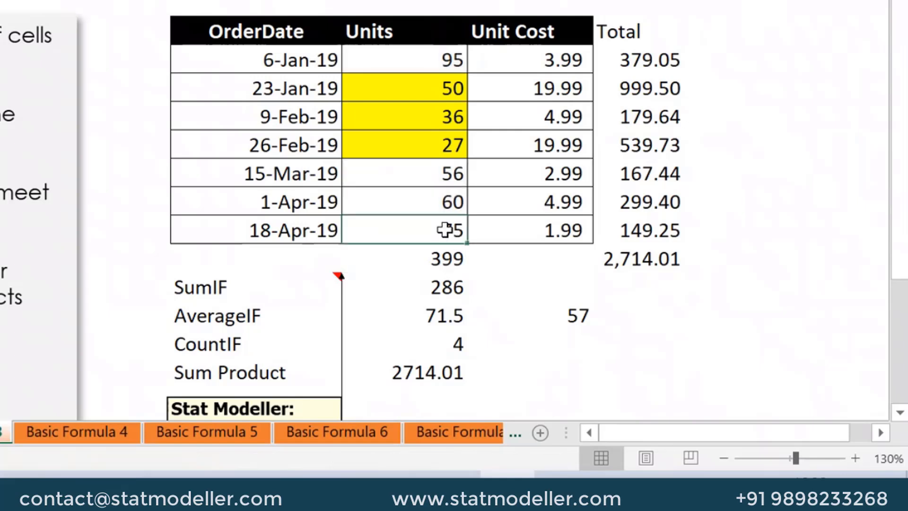